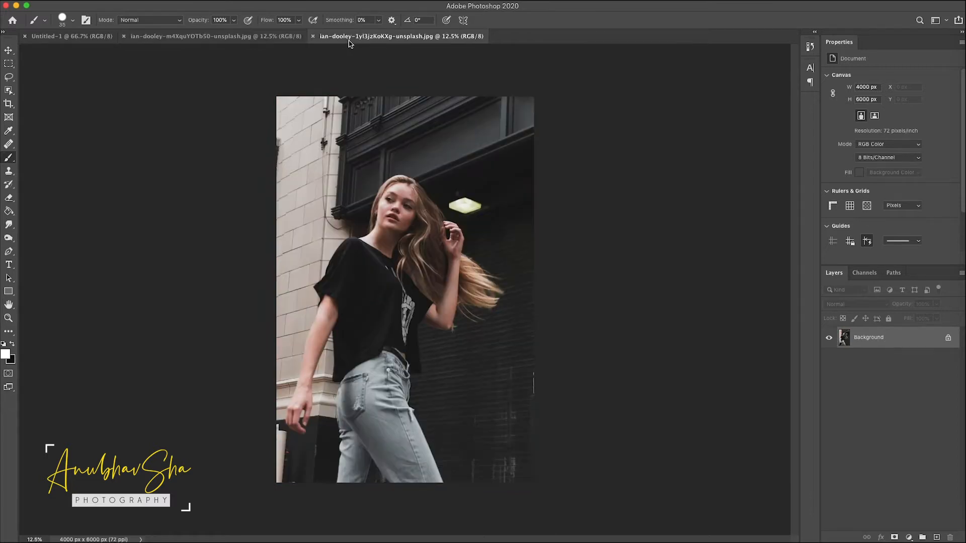
Step: Switch to the pink-wall portrait and convert its Background into an editable Layer 0
click(249, 39)
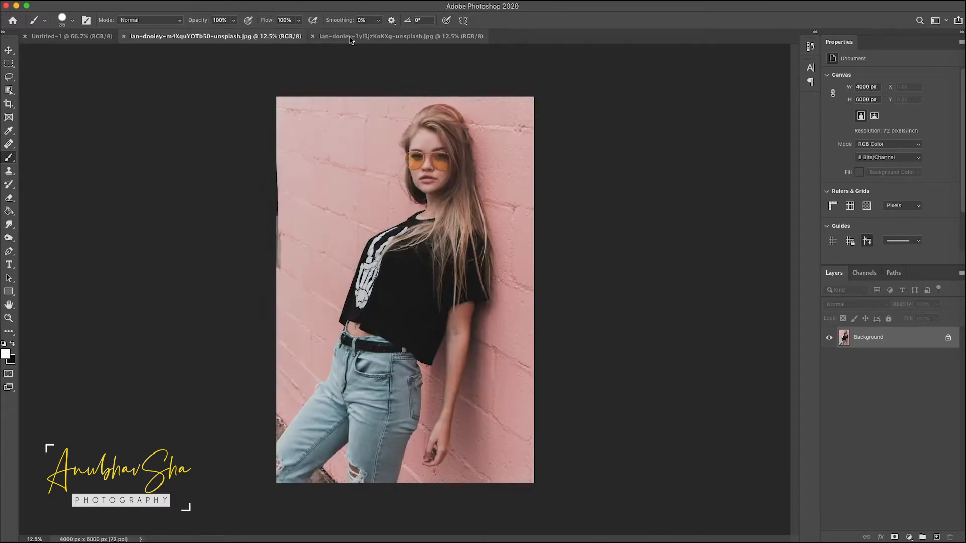
double_click(921, 343)
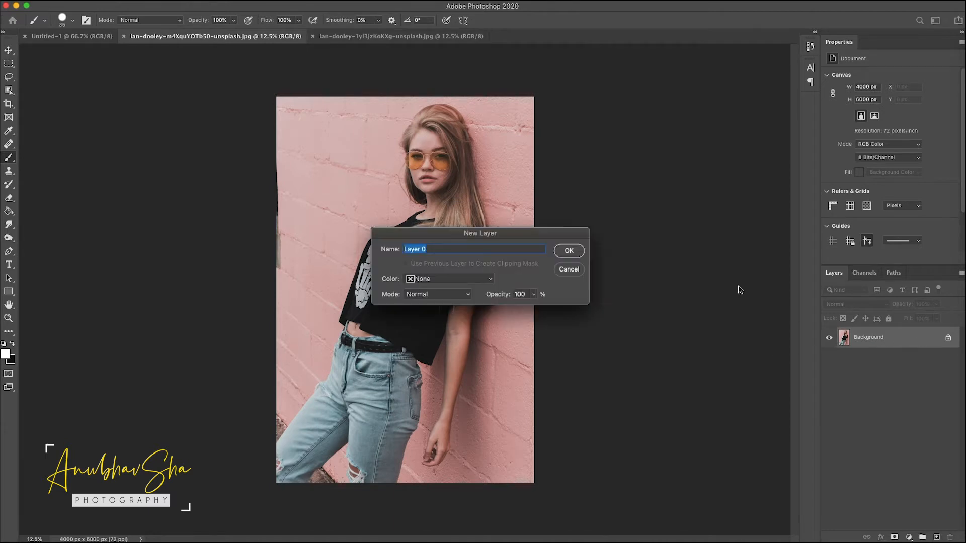
click(567, 252)
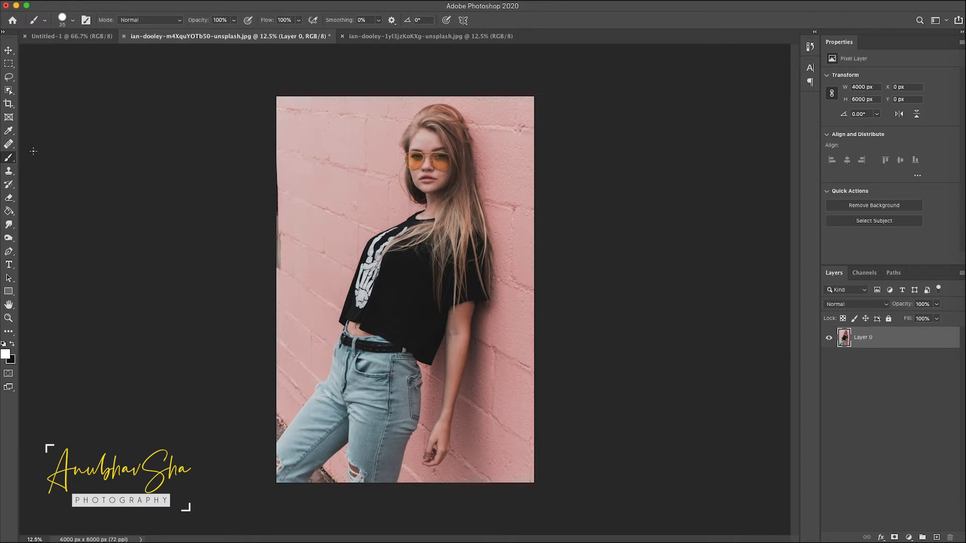
Step: Crop the pink-wall portrait down to the woman's head and shoulders
key(c)
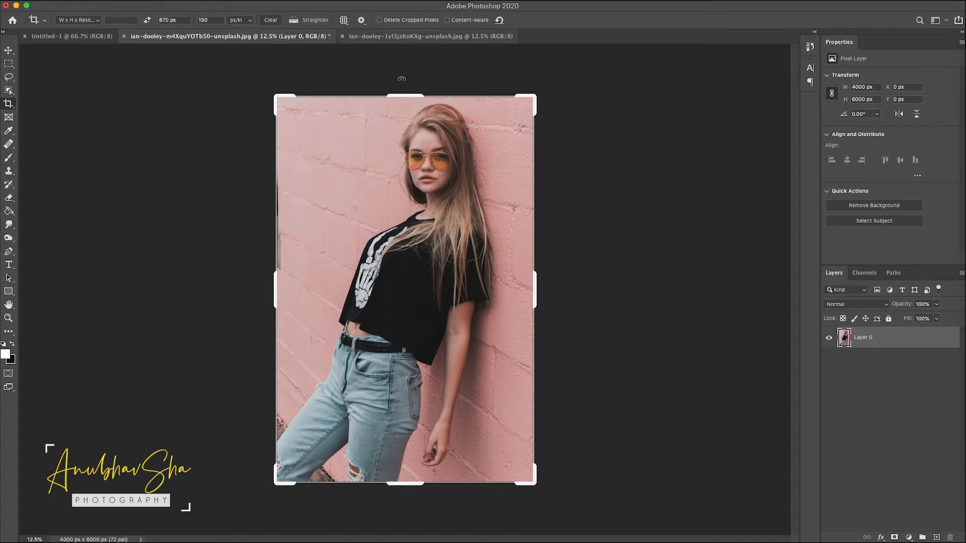
drag(278, 483, 328, 378)
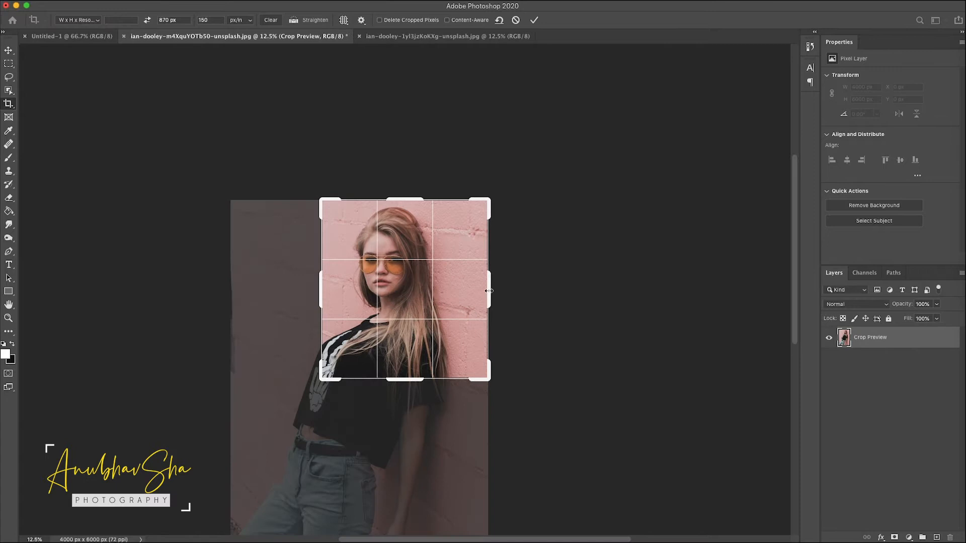
drag(486, 294, 467, 281)
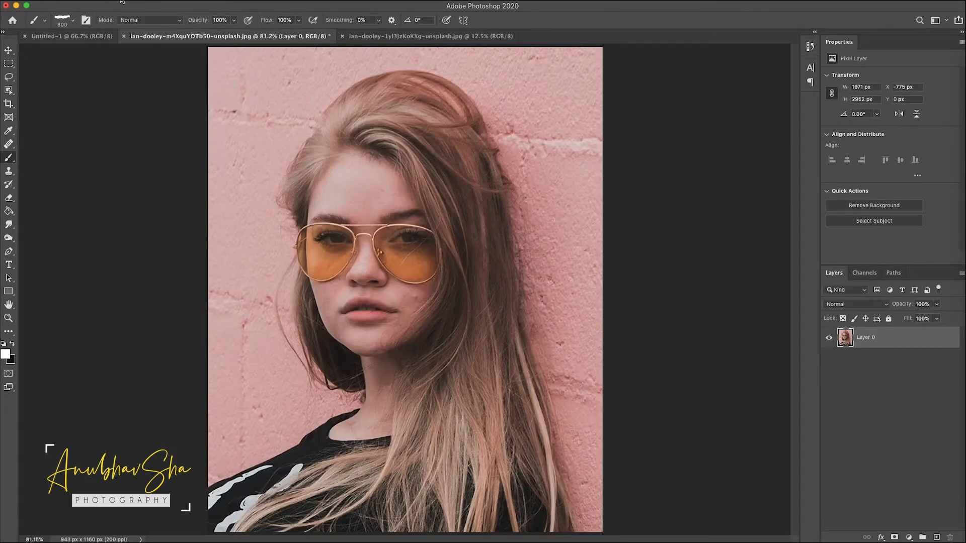
Step: Choose the torn paper brush 03.psd and resize it to about 1200 px
click(73, 21)
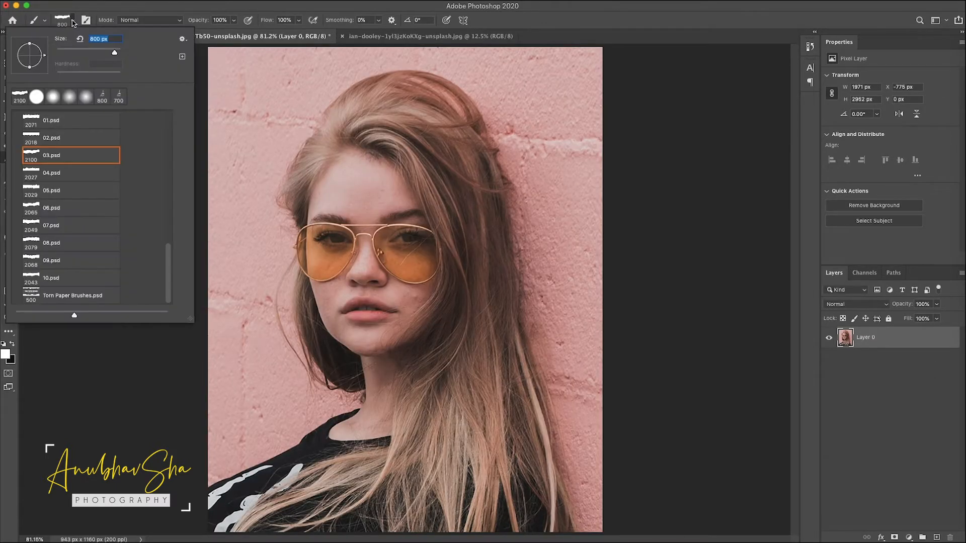
click(31, 156)
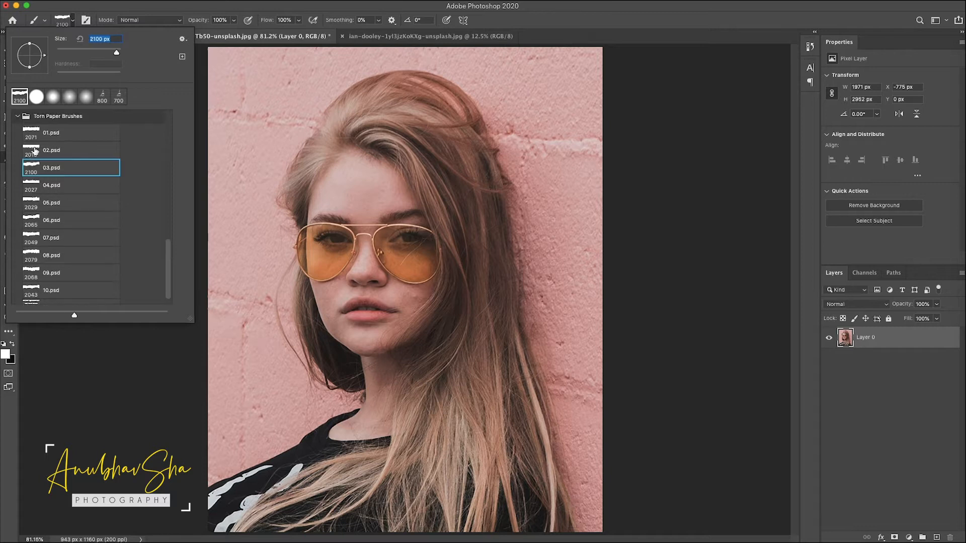
key(Return)
key(bracketleft)
key(bracketleft)
key(bracketleft)
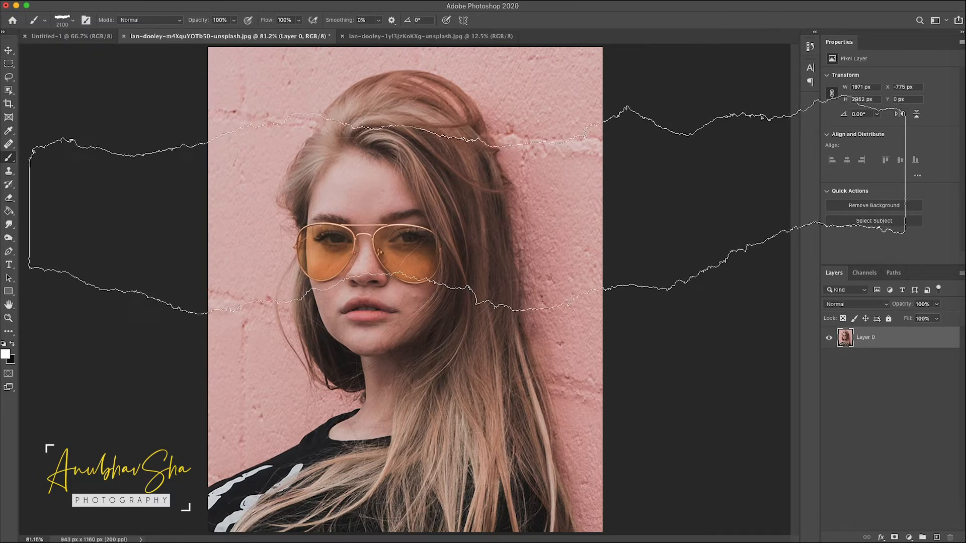
key(bracketleft)
key(bracketleft)
key(bracketleft)
key(bracketleft)
key(bracketleft)
key(bracketleft)
key(bracketleft)
key(bracketleft)
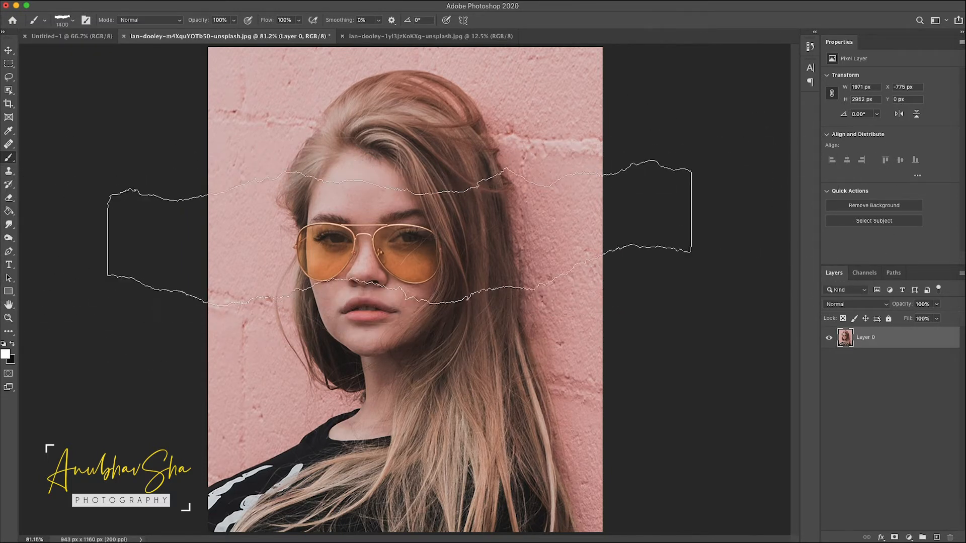
key(bracketright)
key(bracketright)
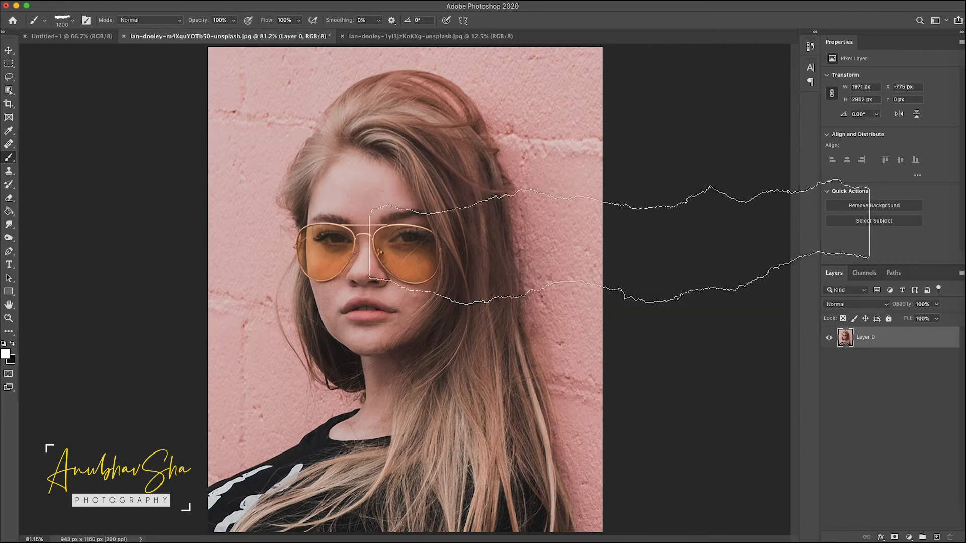
Step: Add a layer mask and stamp a black torn-paper hole across the woman's right eye and cheek
click(894, 537)
key(x)
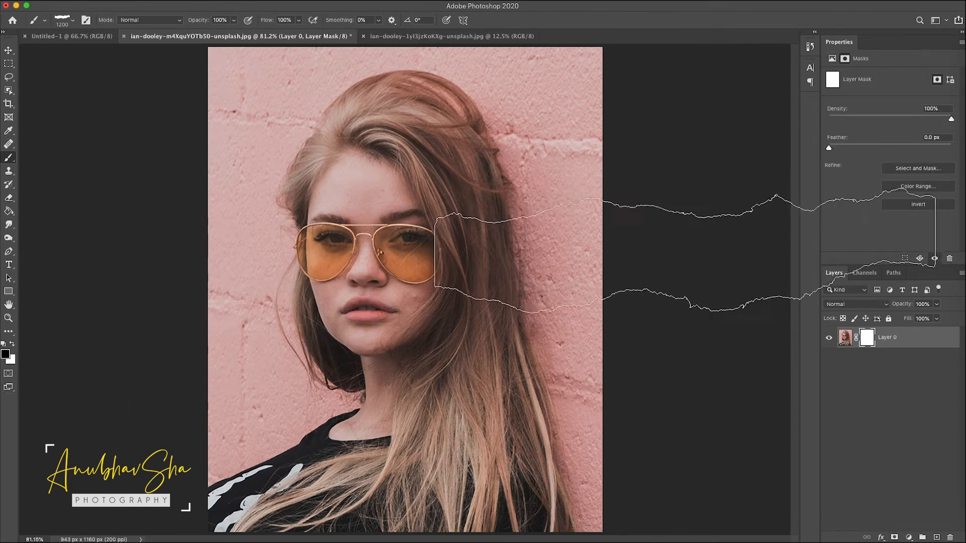
click(615, 237)
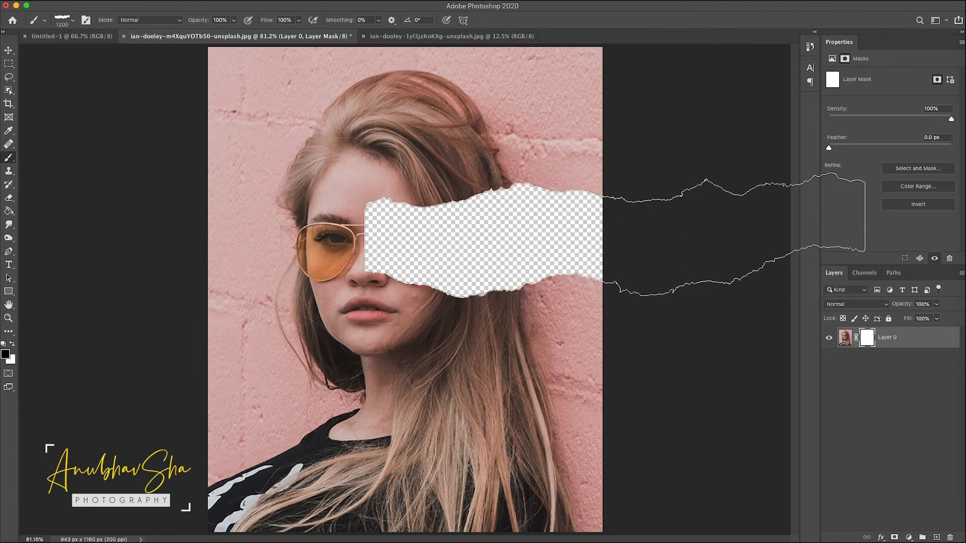
Step: Reduce the brush to 700 px and set its tip angle to 166° in Brush Settings
key(c)
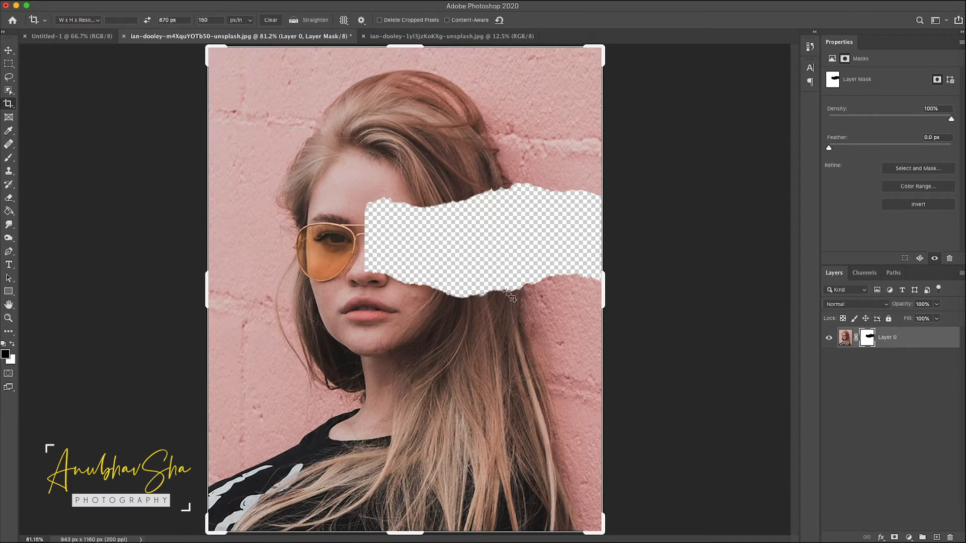
key(b)
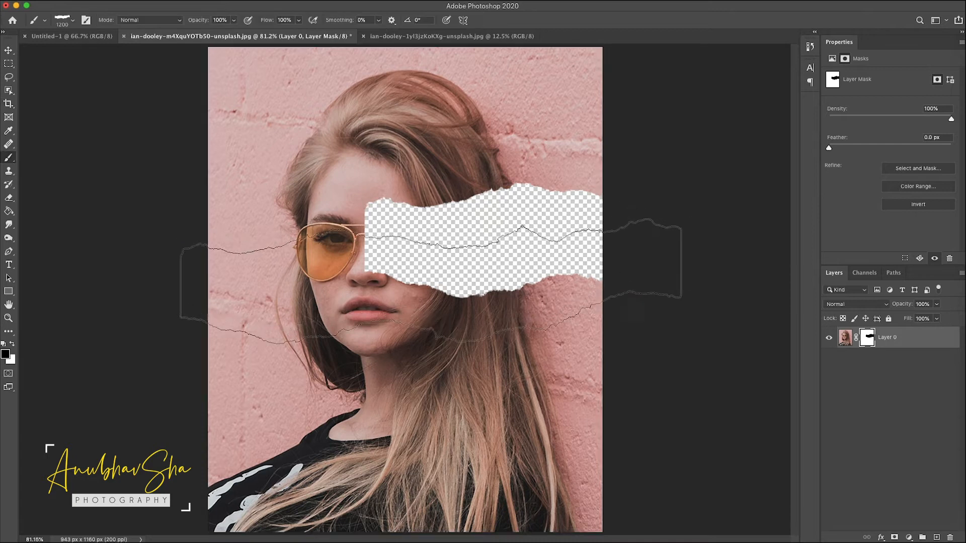
key(bracketleft)
key(bracketleft)
key(bracketleft)
key(bracketleft)
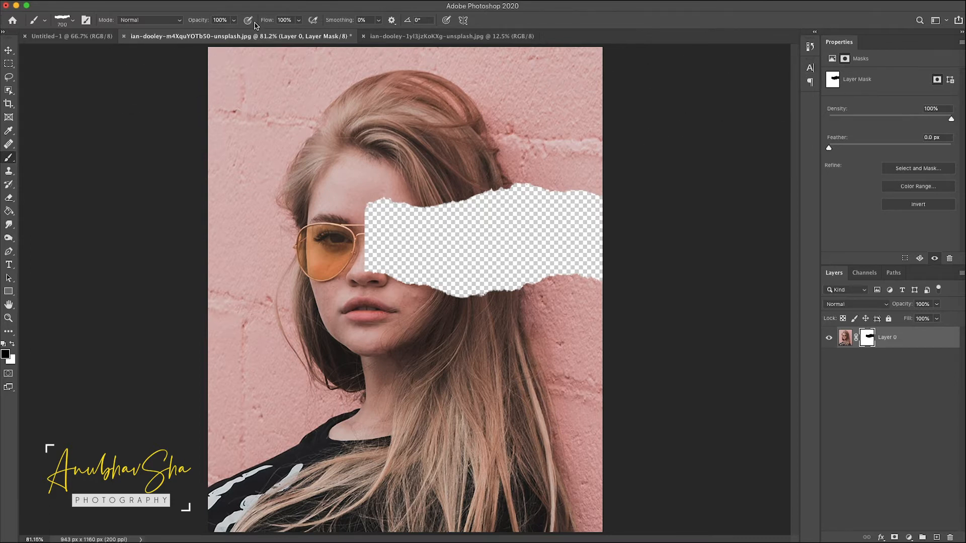
click(310, 1)
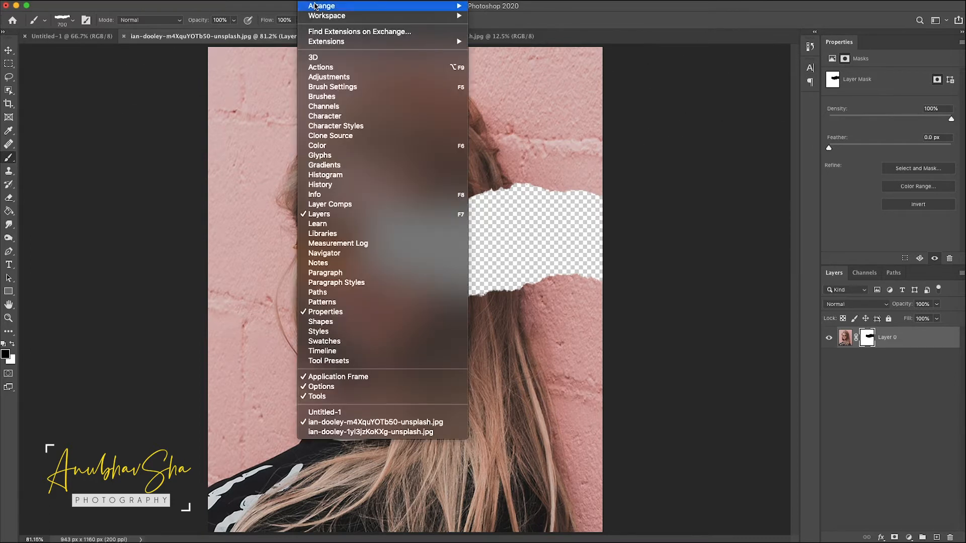
click(365, 89)
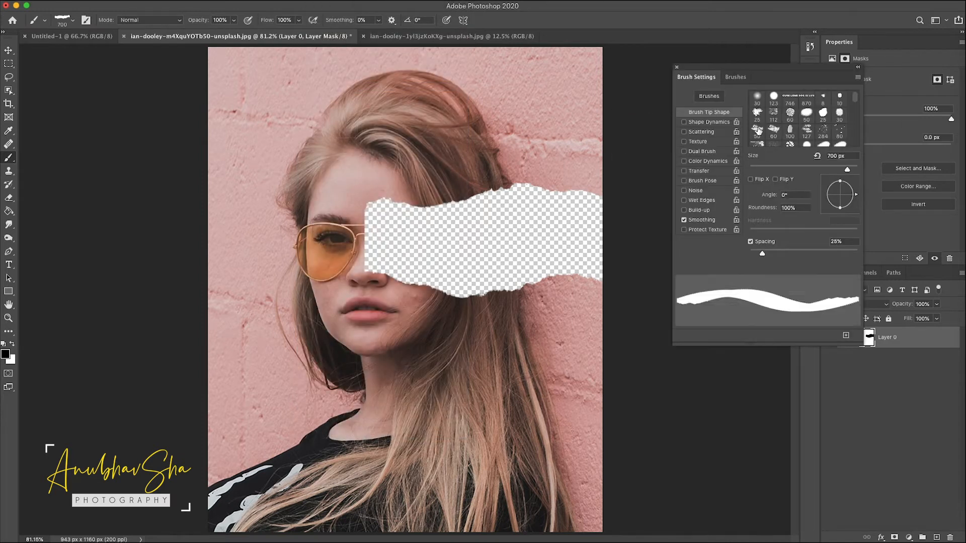
drag(781, 177, 767, 176)
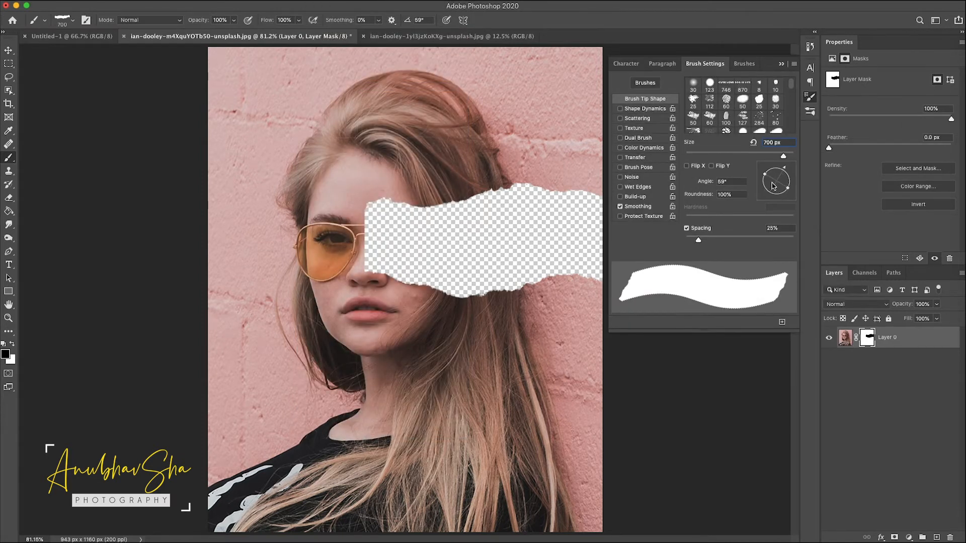
key(Left)
key(Left)
key(Left)
key(Left)
key(Left)
key(Left)
key(Left)
key(Left)
key(Left)
key(Left)
key(Left)
key(Left)
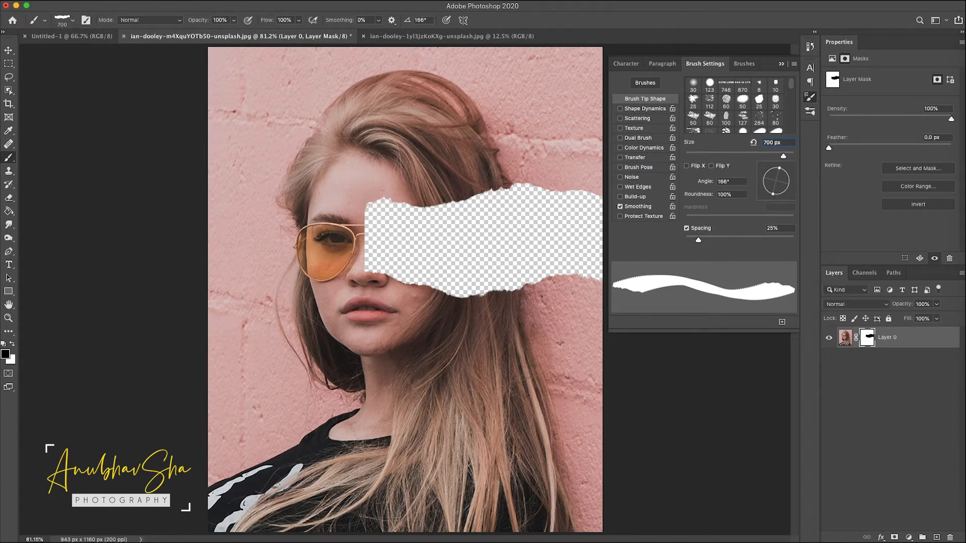
Step: Stamp white onto the mask to reshape the torn hole's left end over the glasses
key(x)
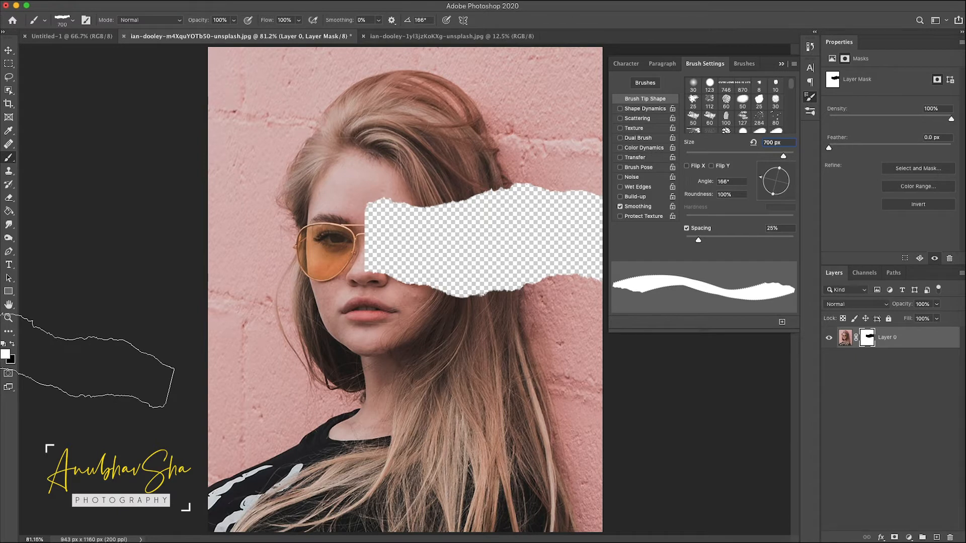
click(458, 285)
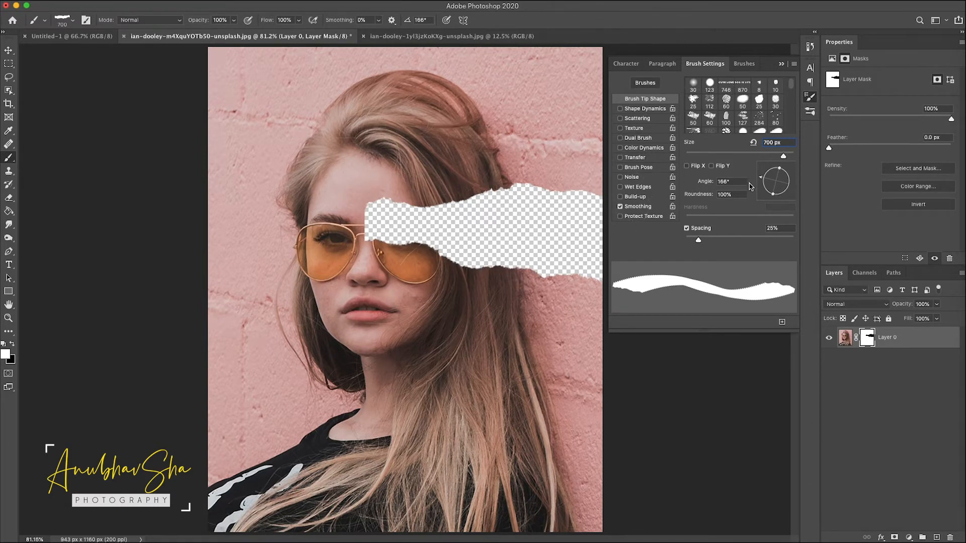
click(788, 180)
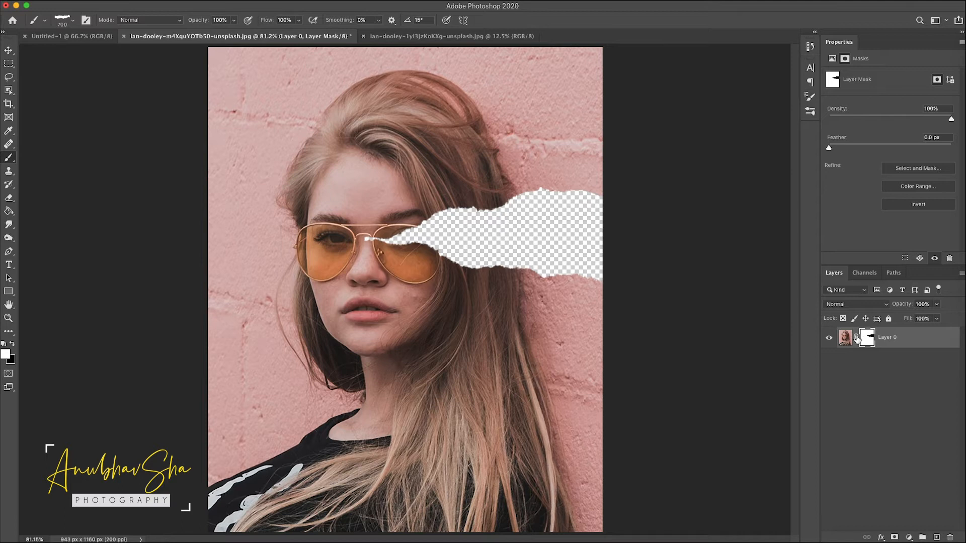
Step: Unlink the mask and free-transform it, enlarging and rotating the torn hole about -15° diagonally across the face
click(856, 338)
click(845, 339)
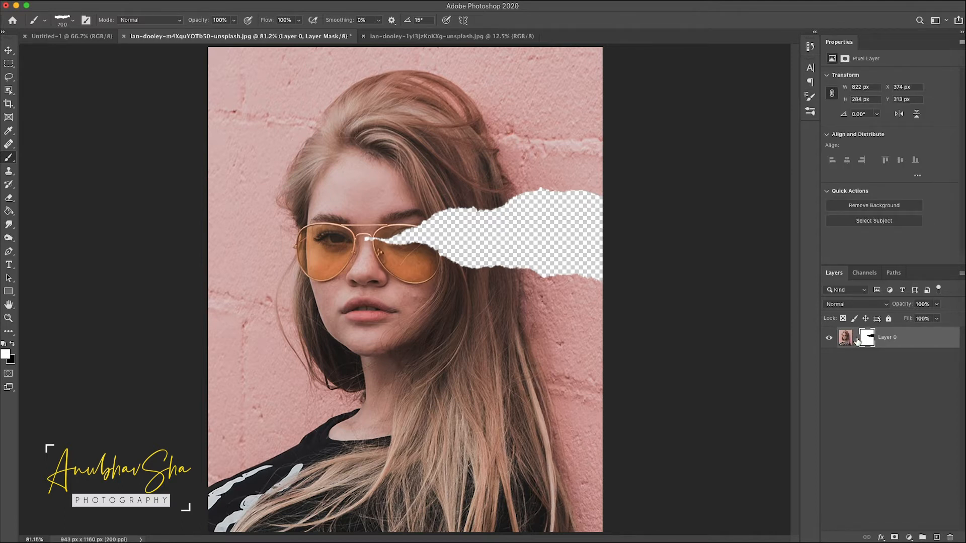
click(866, 339)
key(super+t)
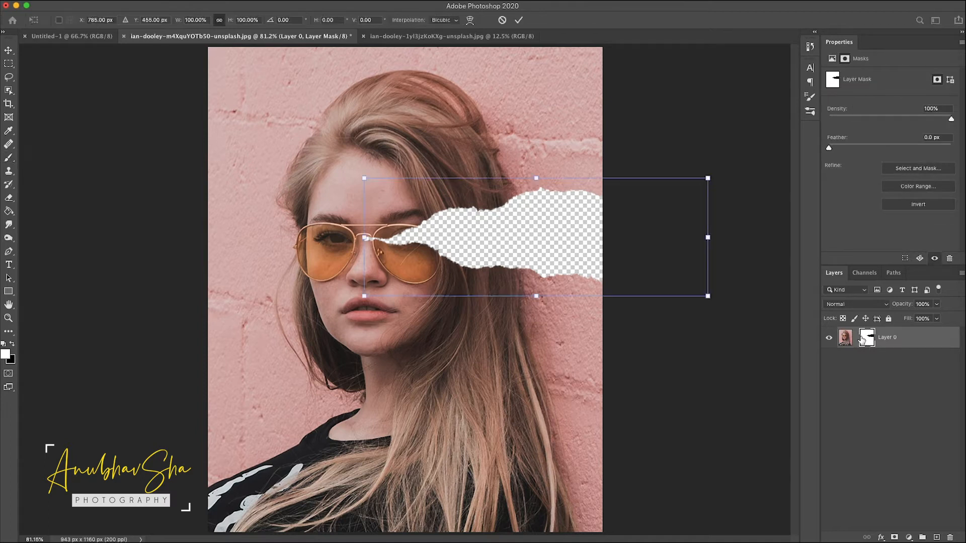
drag(364, 294, 324, 345)
drag(553, 259, 602, 244)
drag(772, 135, 726, 90)
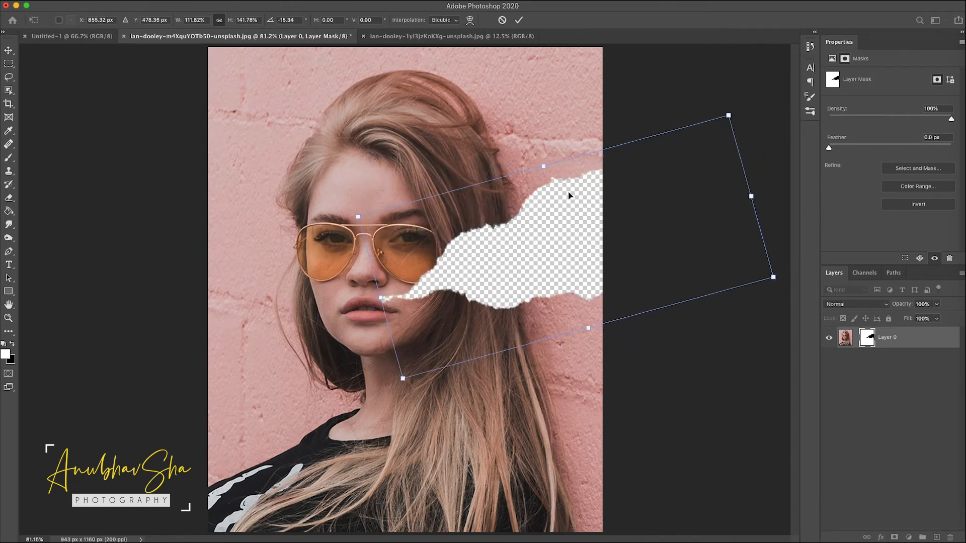
key(Return)
Step: Crop the street photo down to the woman's head and shoulders
key(b)
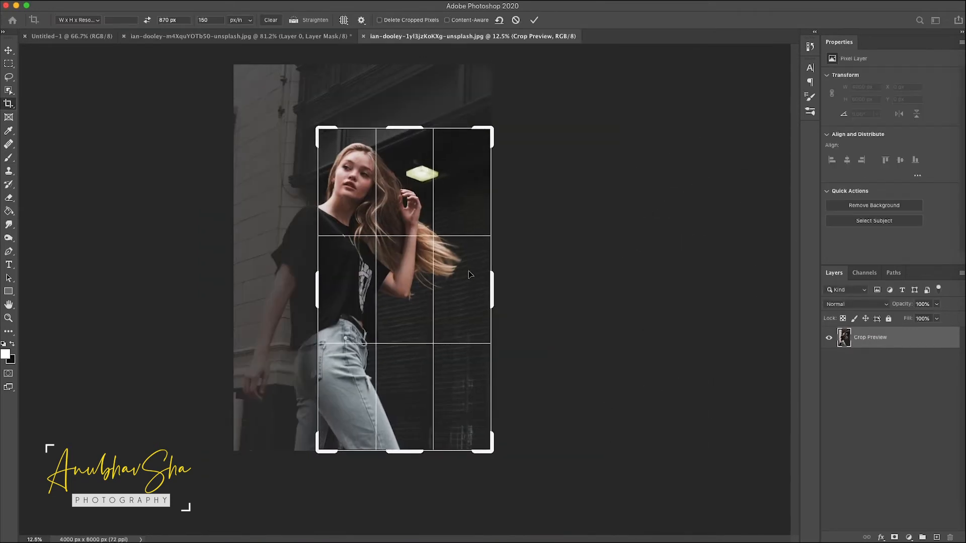
drag(491, 282, 433, 266)
drag(405, 452, 400, 334)
drag(440, 290, 440, 296)
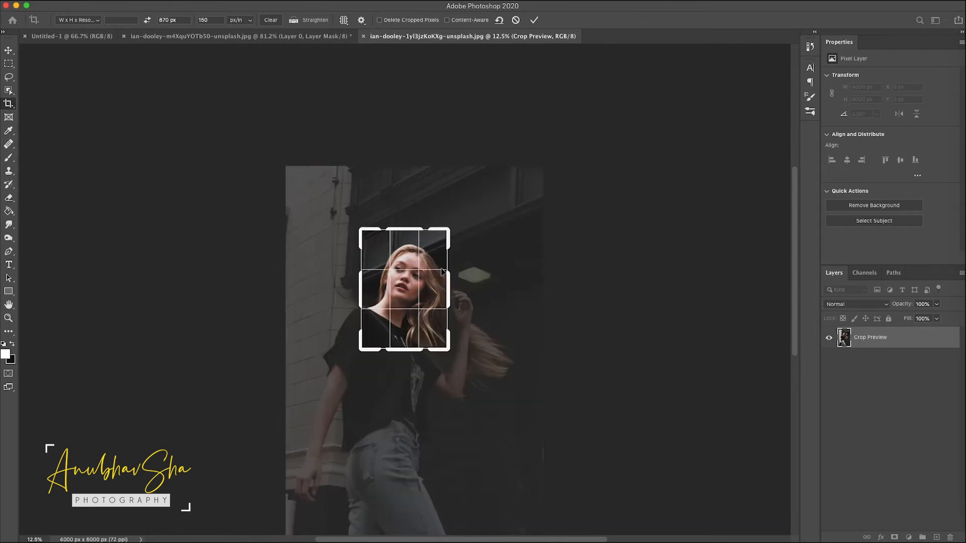
key(Return)
Step: Paste the cropped street photo into the pink-wall document and reposition it
click(295, 36)
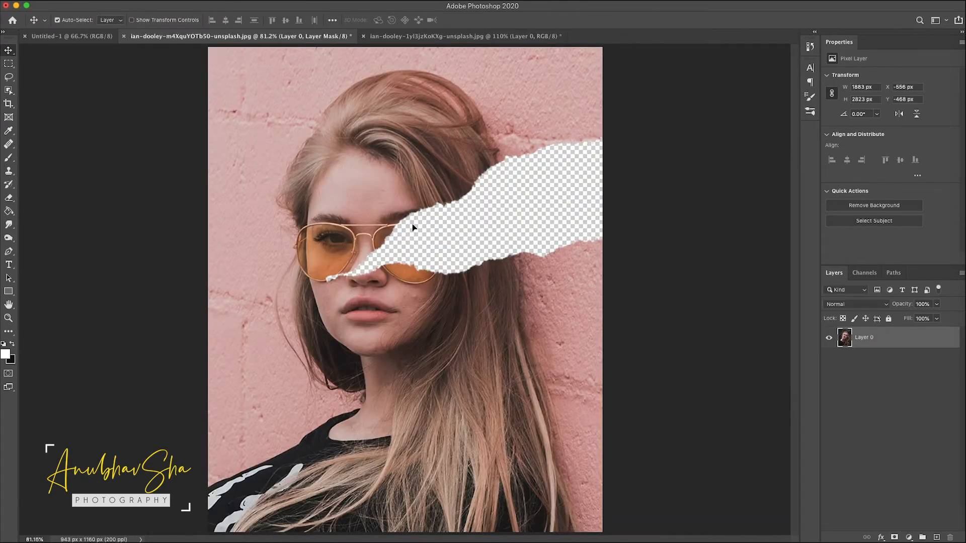
key(super+v)
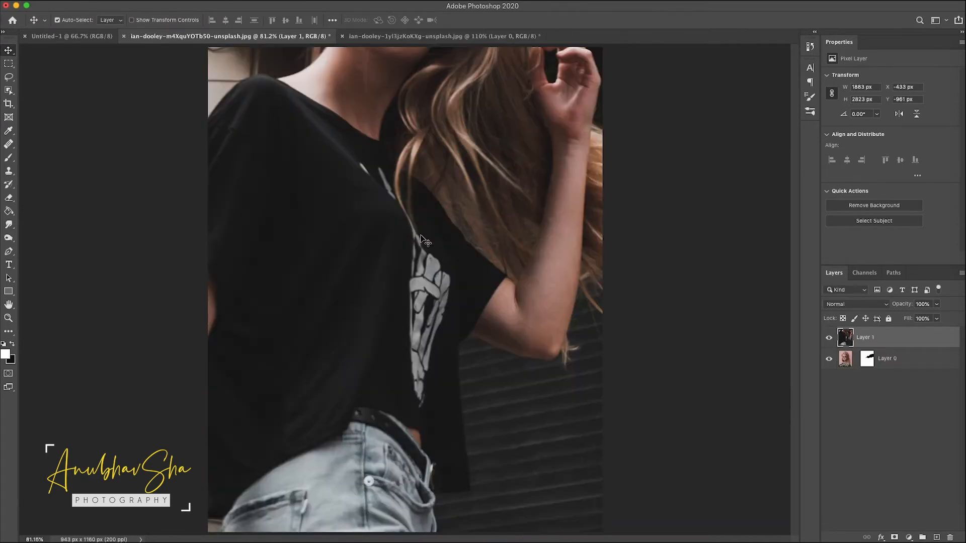
drag(349, 178, 378, 443)
Step: Rename the pasted layer bg
double_click(873, 338)
text(bg)
key(Return)
Step: Rename the original portrait layer main and move the bg layer beneath it
double_click(888, 357)
text(main)
key(Return)
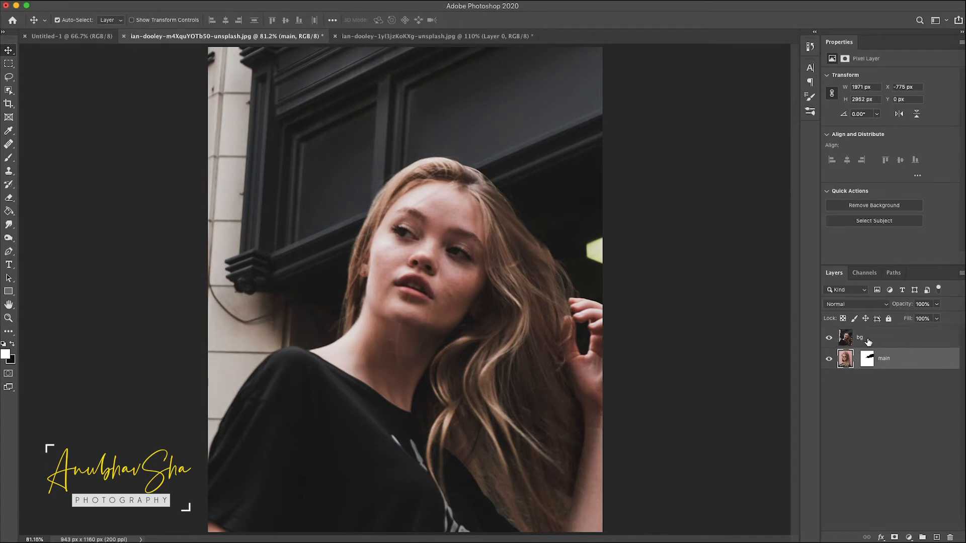
drag(871, 341, 869, 369)
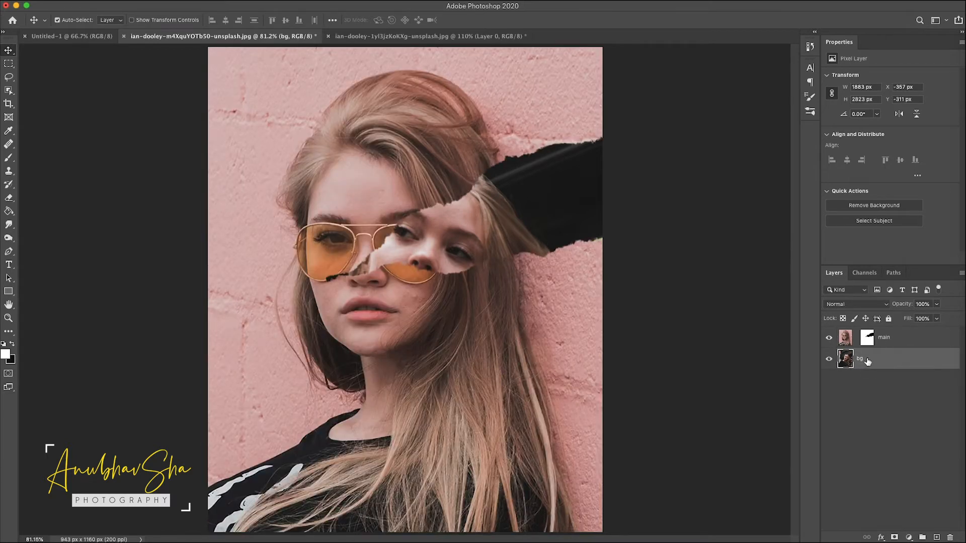
Step: Scale up and rotate the bg layer about -18° so the street portrait fills the torn hole
key(super+minus)
key(super+minus)
key(super+t)
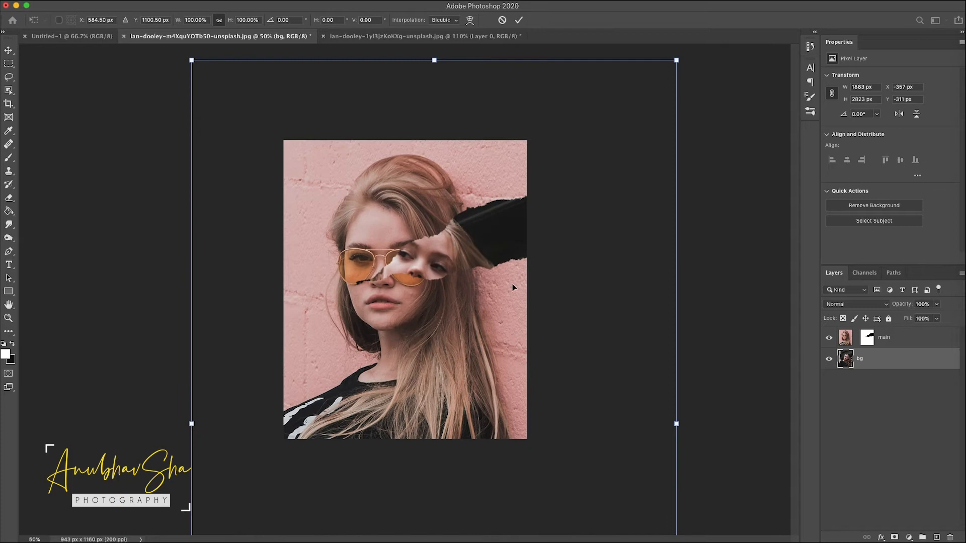
drag(676, 60, 678, 59)
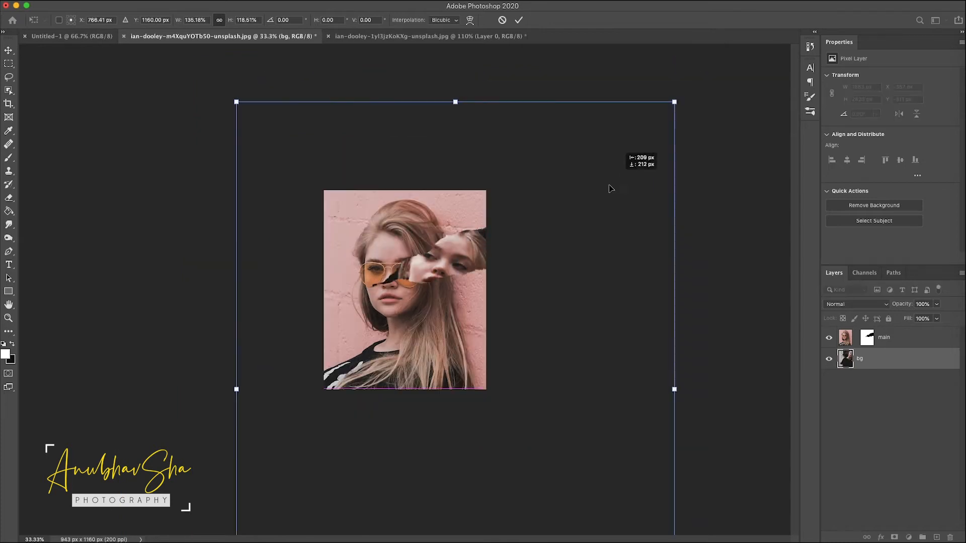
drag(610, 190, 604, 197)
drag(653, 124, 684, 85)
key(super+z)
key(super+z)
key(super+z)
drag(652, 140, 283, 183)
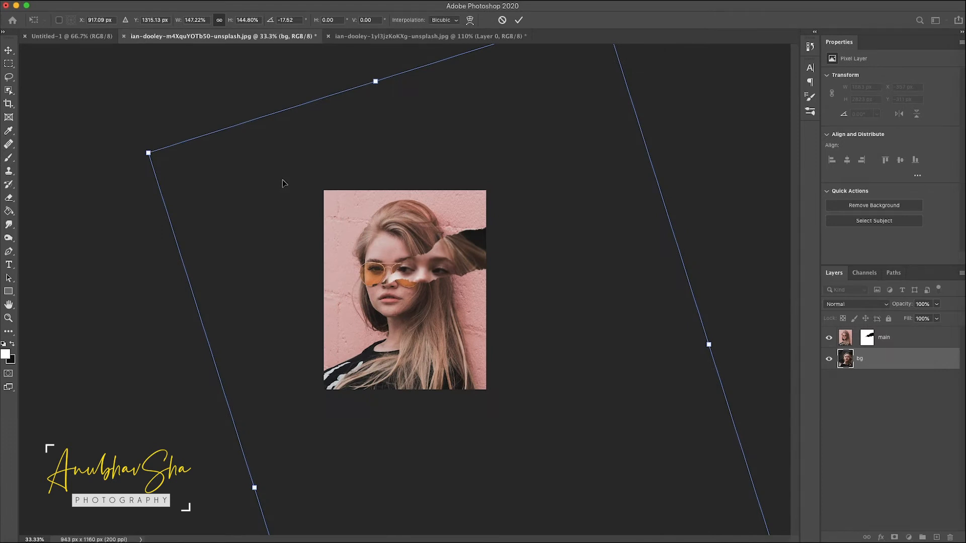
key(Return)
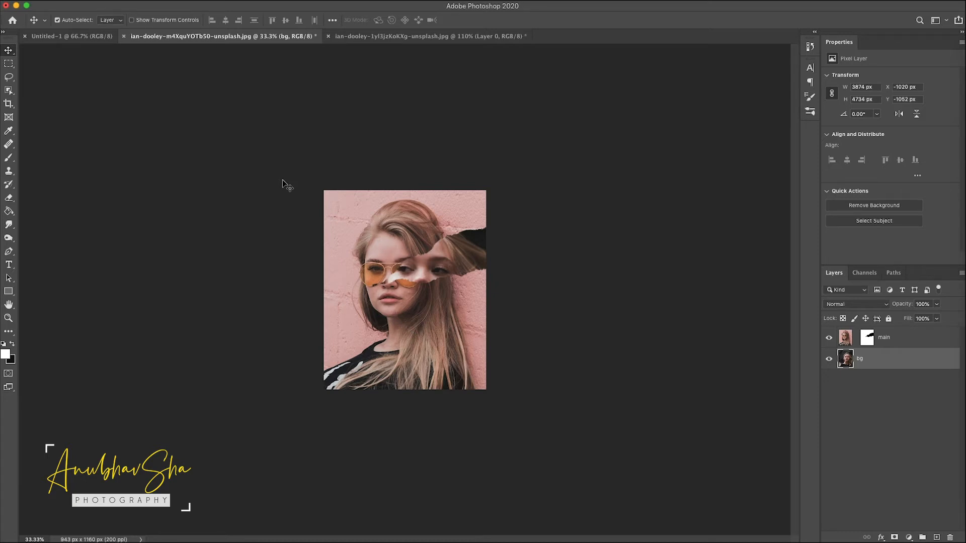
Step: Add a Black & White adjustment layer clipped to the bg layer
key(super+0)
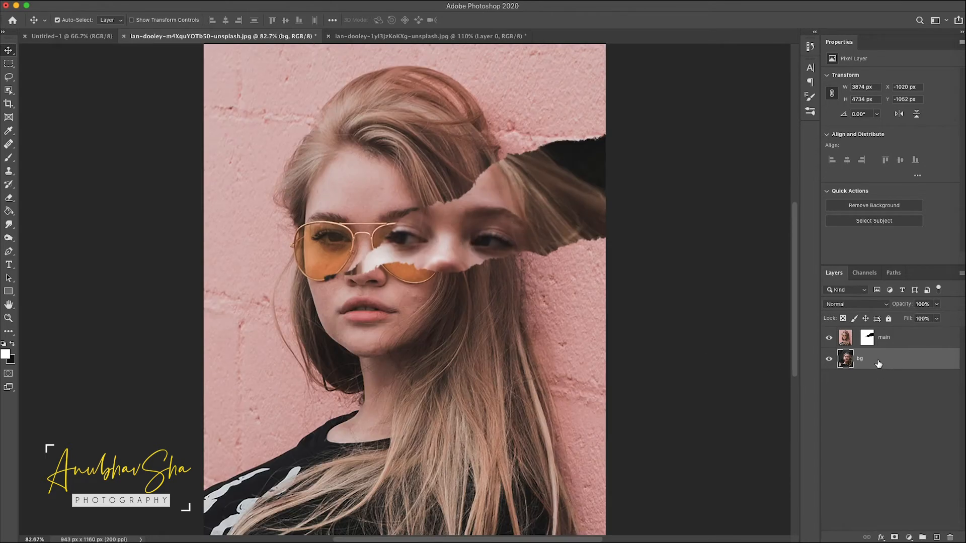
click(910, 538)
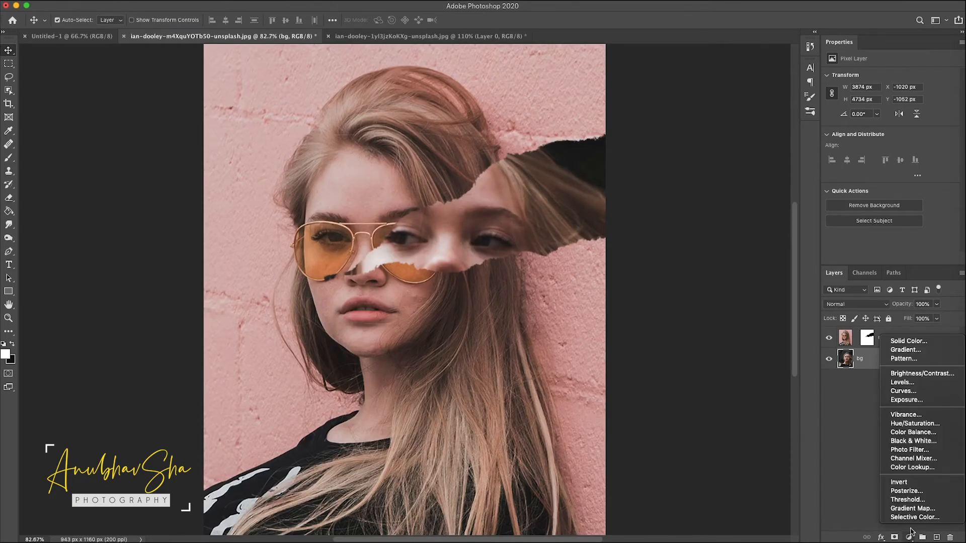
click(912, 443)
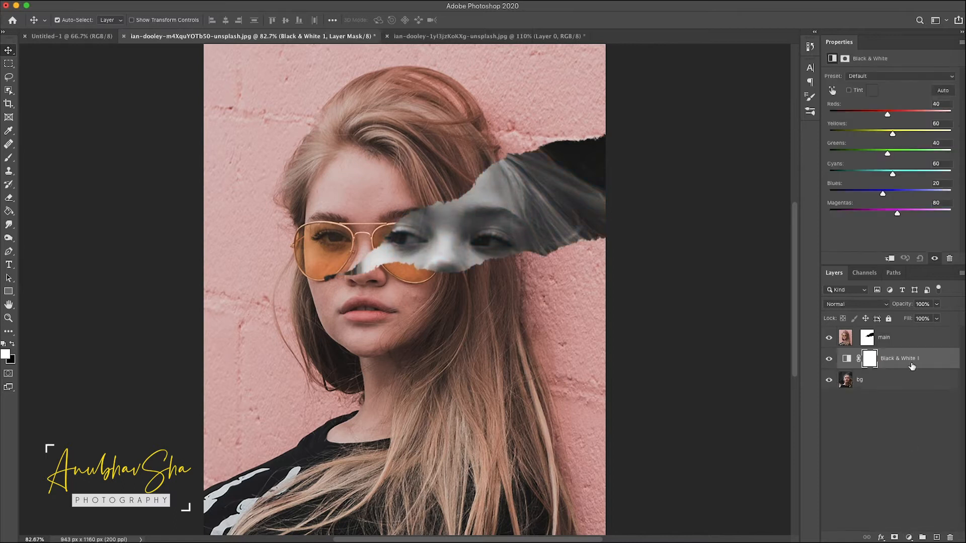
click(889, 259)
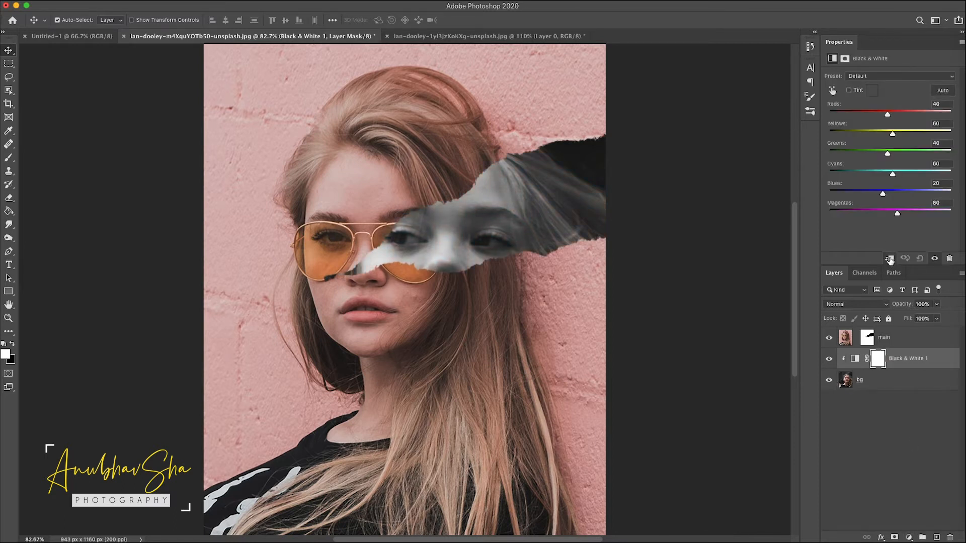
Step: Set the Black & White adjustment's preset to High Contrast Blue Filter
drag(890, 115, 900, 115)
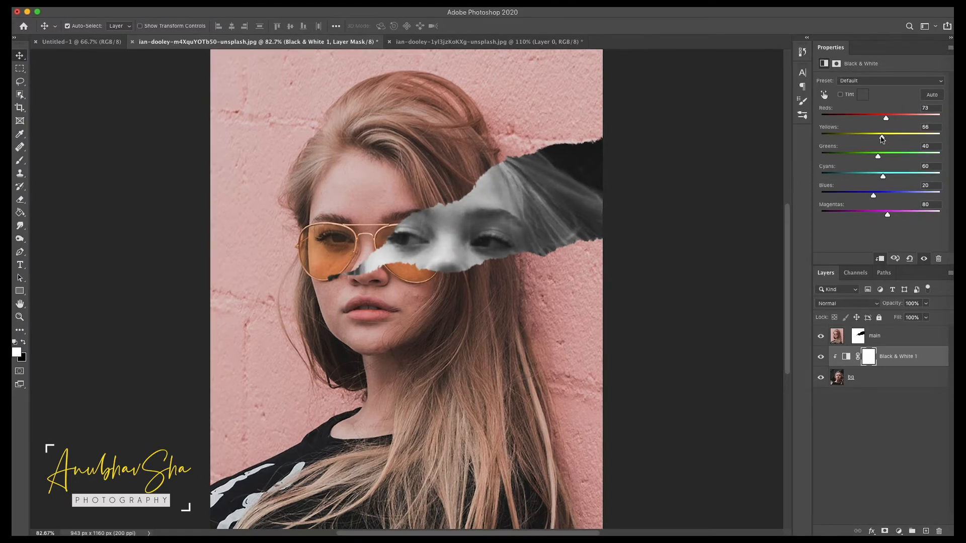
click(885, 76)
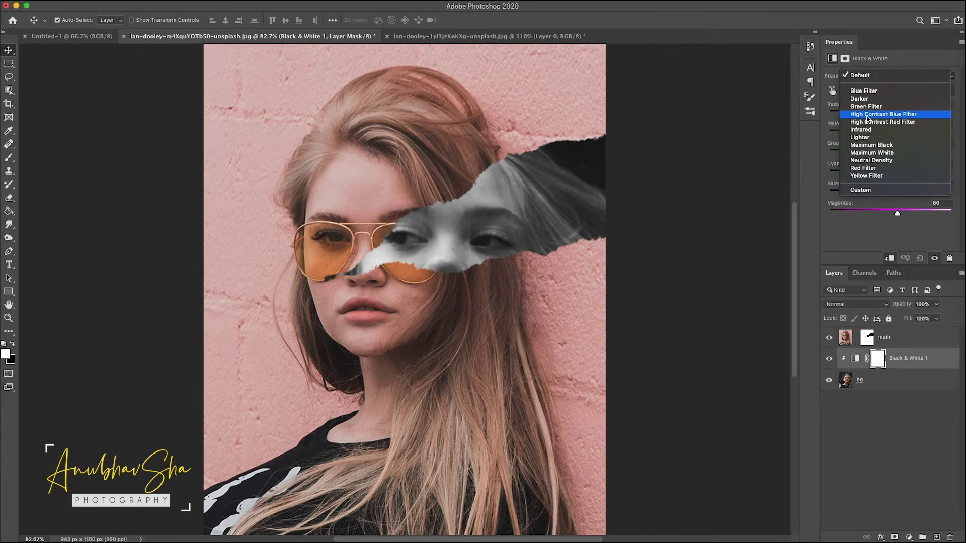
click(900, 114)
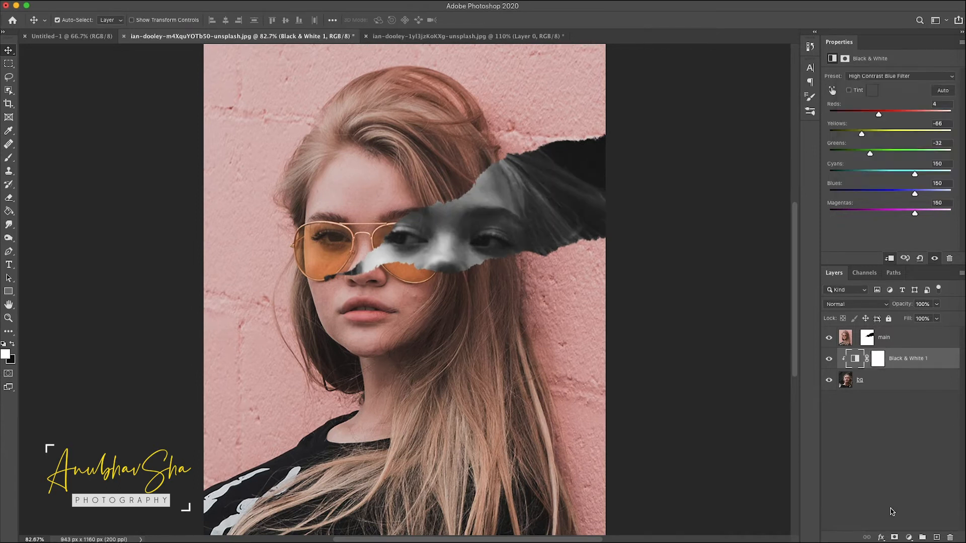
Step: Add a Levels adjustment clipped above bg, setting input levels to 24, 0.87 and 208
click(892, 512)
click(901, 382)
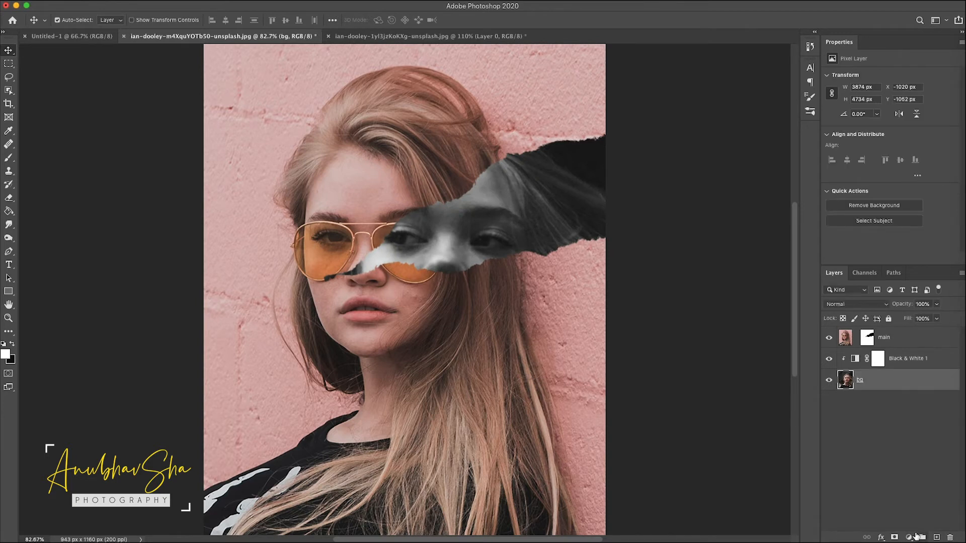
click(916, 536)
click(918, 377)
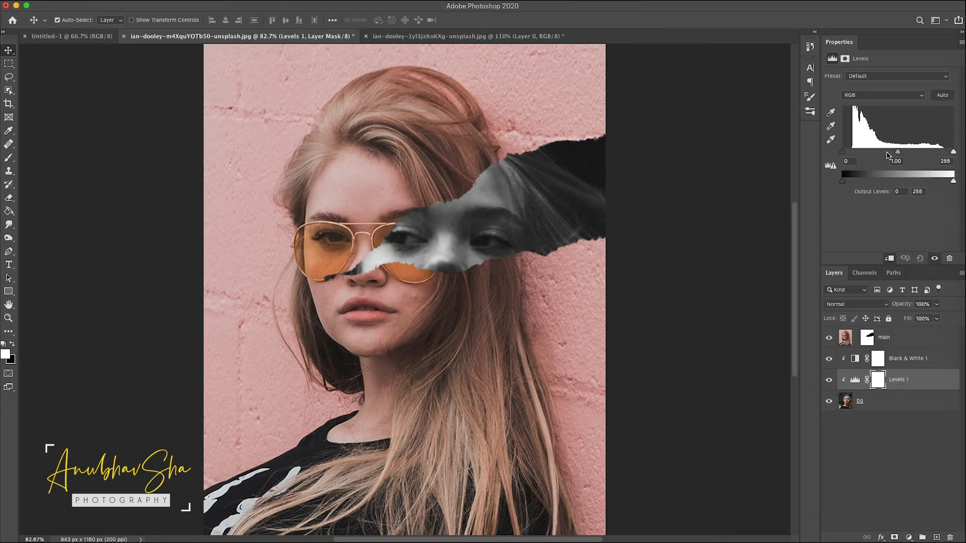
mouse_move(898, 152)
mouse_down()
mouse_move(915, 152)
mouse_move(906, 152)
mouse_up()
click(920, 501)
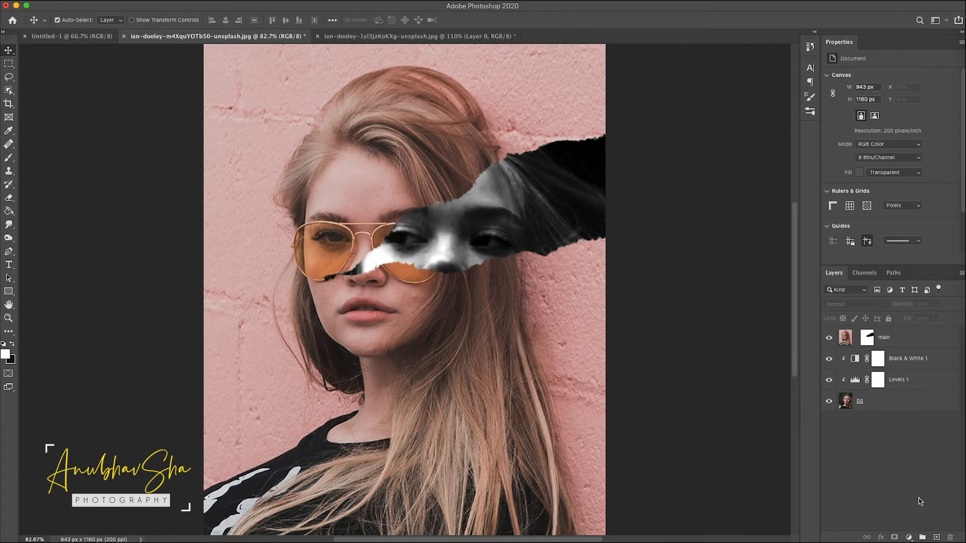
click(933, 381)
Step: Add a clipped Curves adjustment above Levels and pull the curve down to darken the bg photo
click(908, 537)
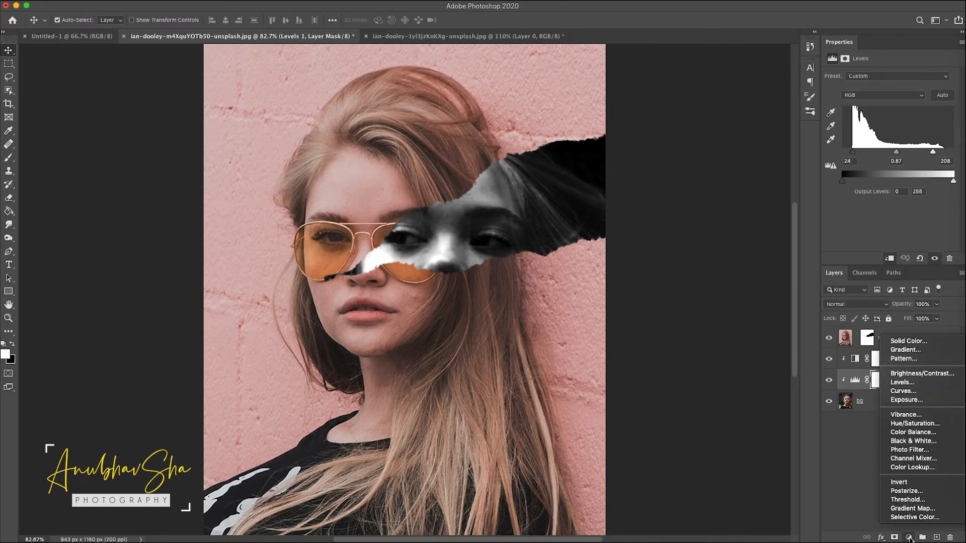
click(904, 391)
drag(879, 171, 878, 176)
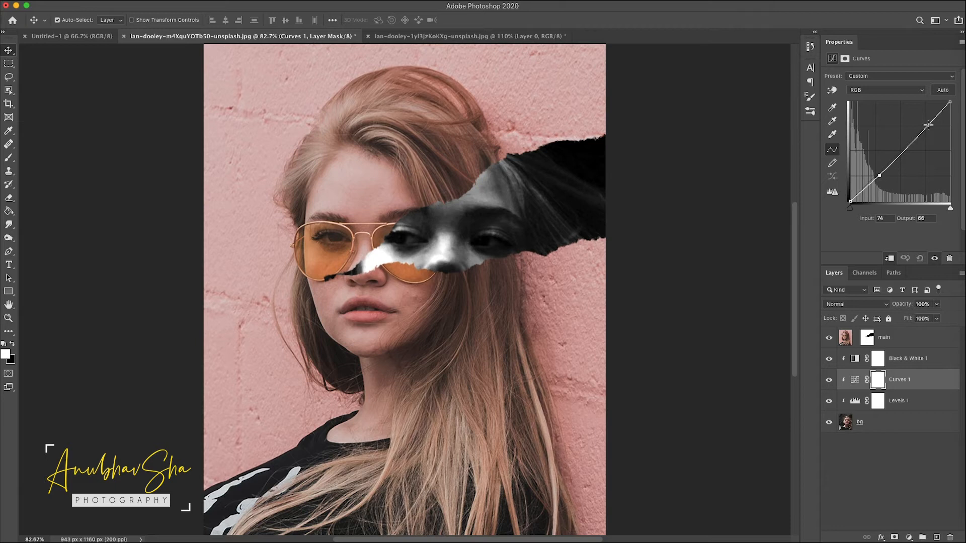
drag(928, 125, 928, 129)
Step: Add a slightly darkening Curves adjustment above the main layer and invert its mask to black
click(395, 111)
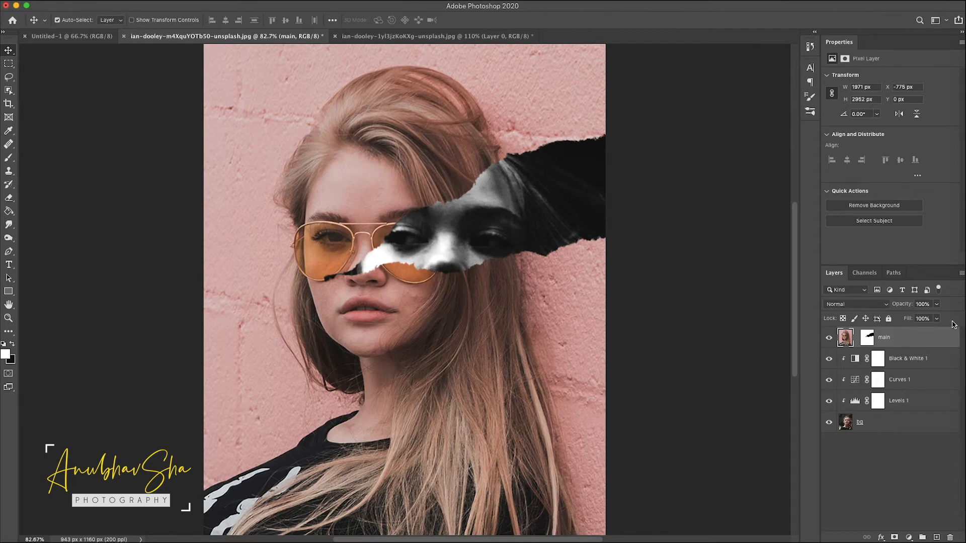
click(910, 538)
click(903, 388)
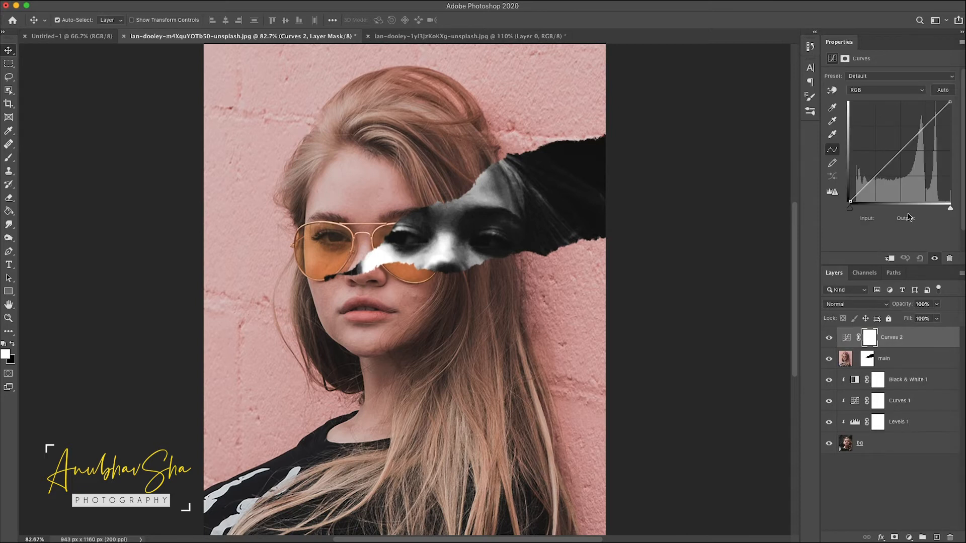
drag(878, 173, 883, 177)
click(871, 337)
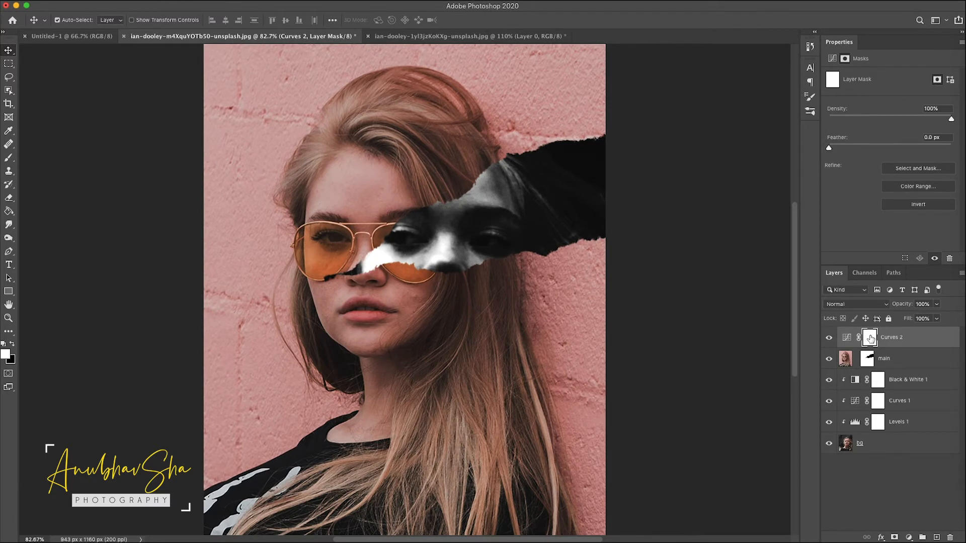
key(super+i)
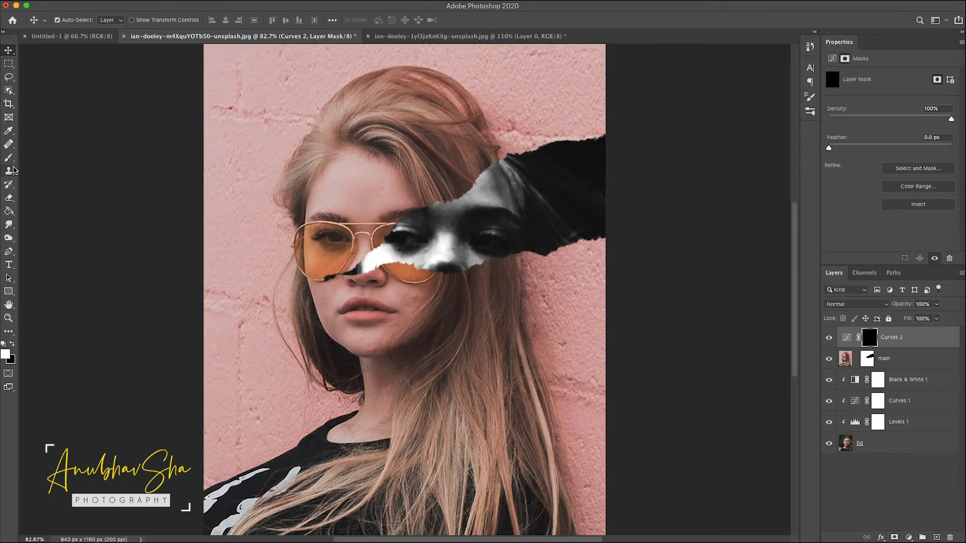
Step: Paint white with a large soft round brush on the top Curves mask over the hair at the top and lower left
click(9, 157)
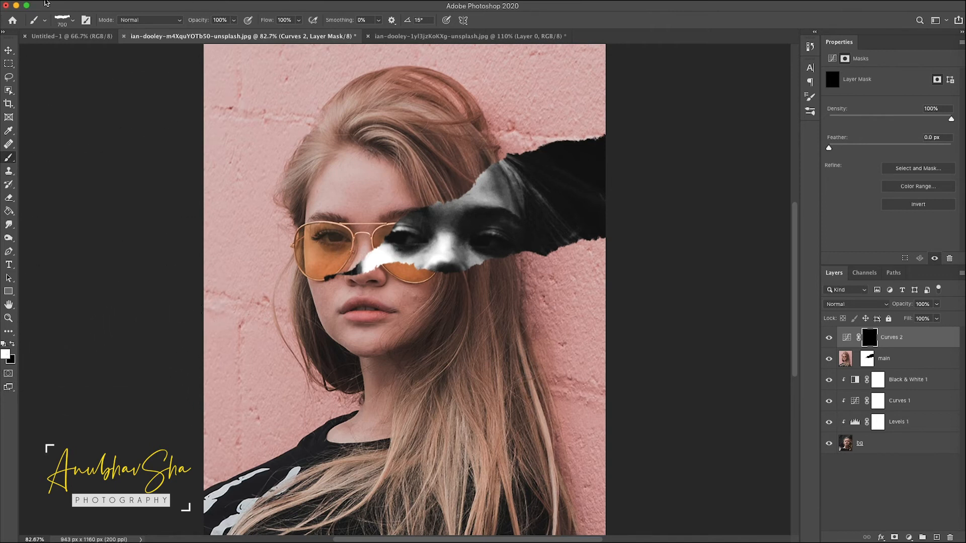
click(72, 20)
scroll(101, 146, up, 10)
click(52, 133)
click(286, 5)
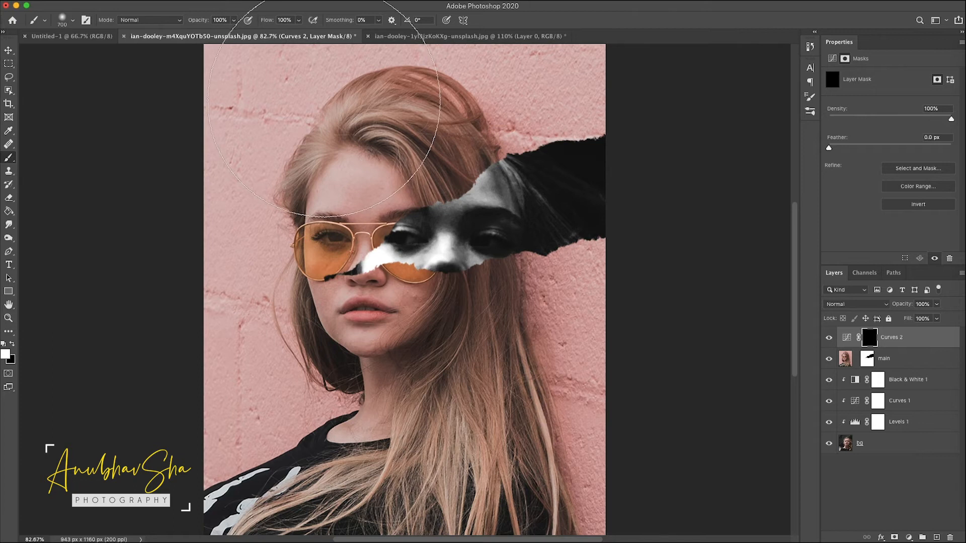
click(355, 102)
click(359, 392)
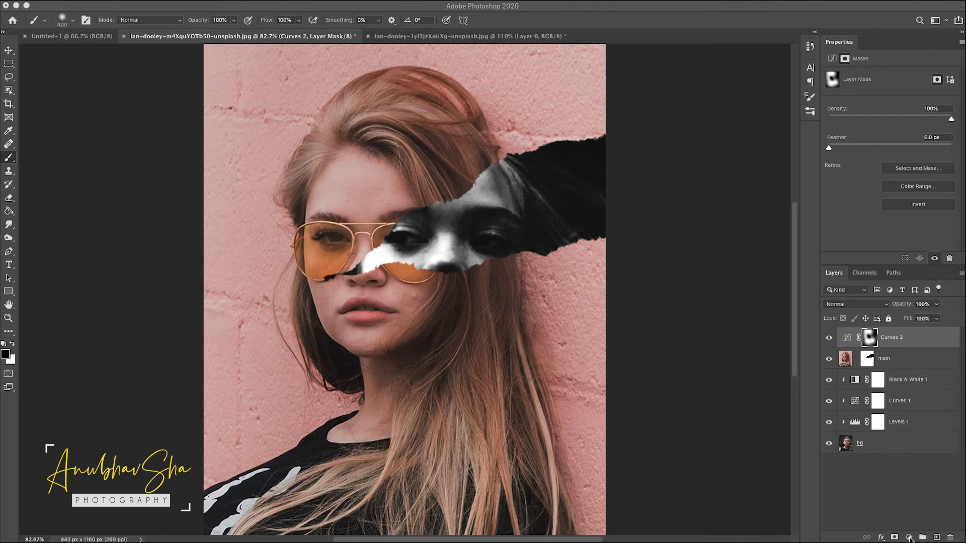
Step: Add a brightening Curves adjustment beneath main and invert its mask to black
click(910, 537)
click(898, 387)
drag(913, 340, 917, 395)
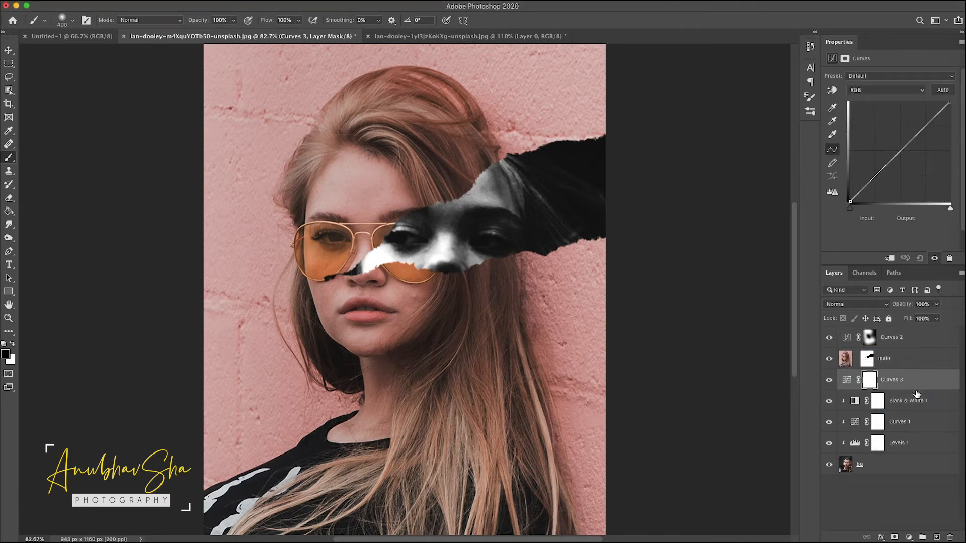
drag(886, 165, 881, 143)
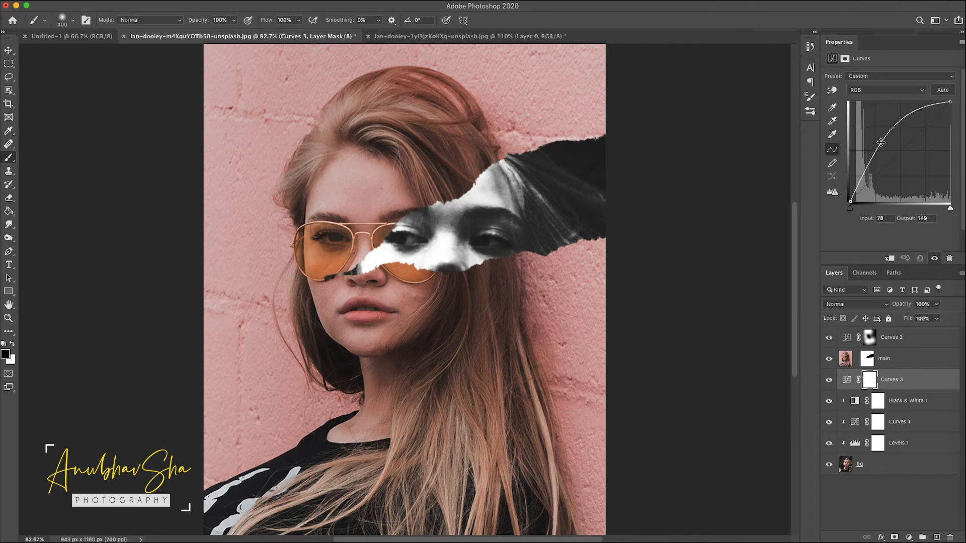
click(869, 383)
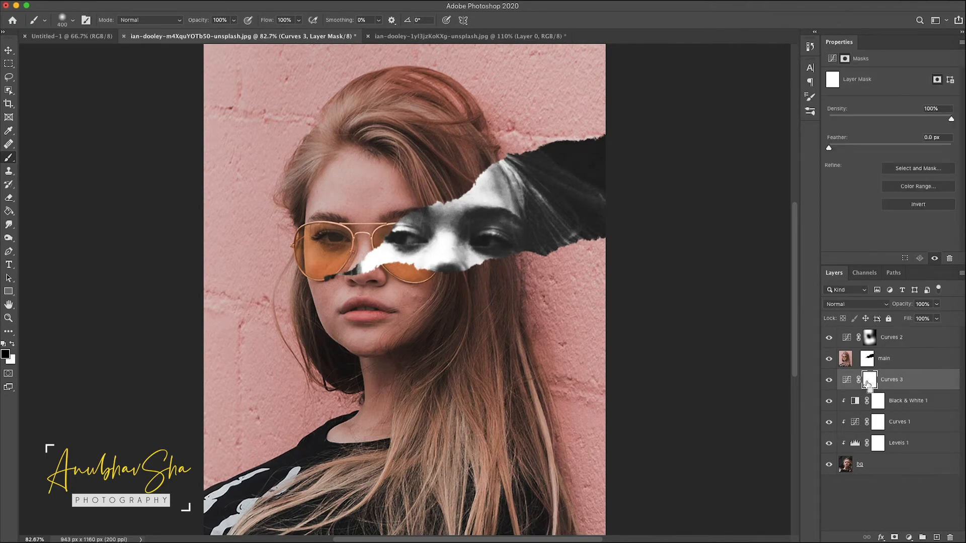
key(super+i)
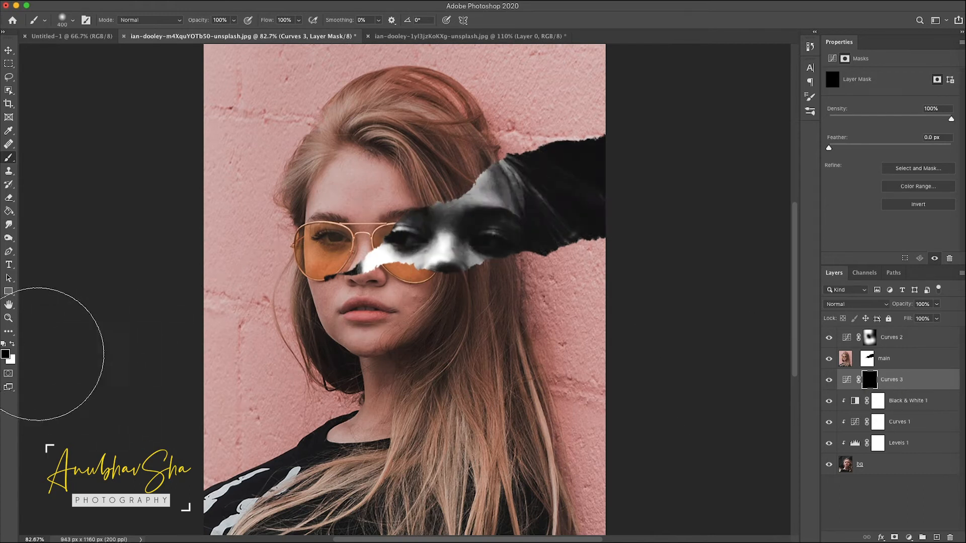
Step: Paint white on the brightening Curves mask with a soft brush about 100 px across the revealed eyes and torn area
click(12, 344)
key(bracketleft)
key(bracketleft)
key(bracketleft)
key(bracketleft)
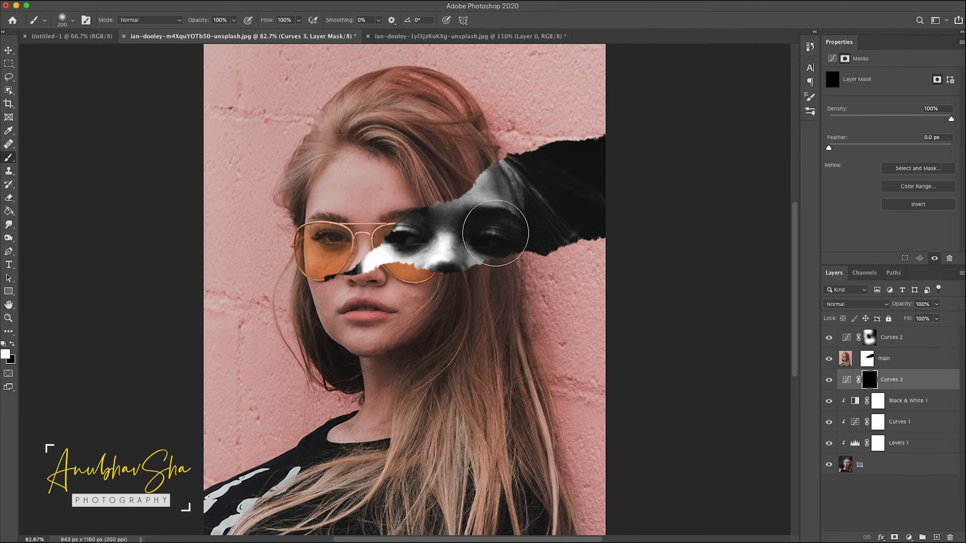
key(bracketleft)
drag(496, 235, 409, 233)
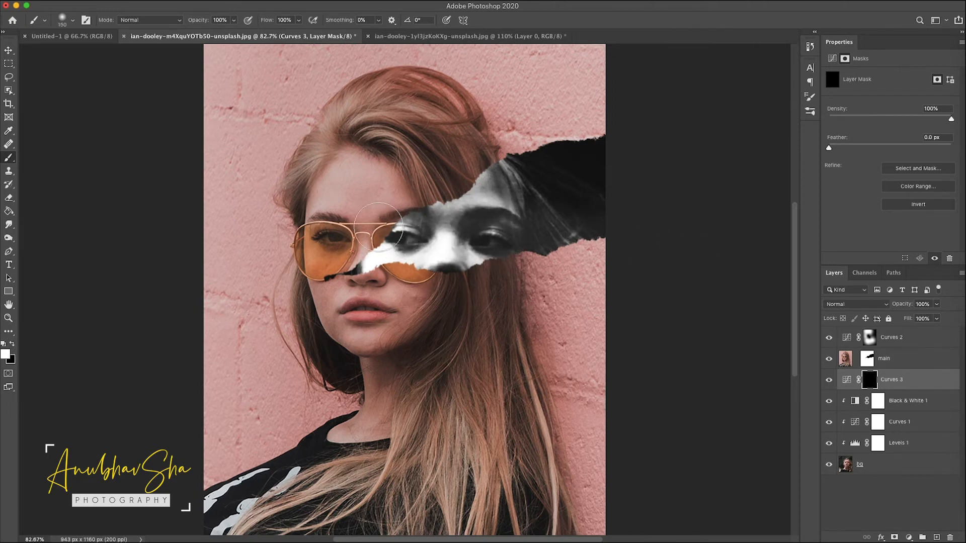
key(super+minus)
key(super+minus)
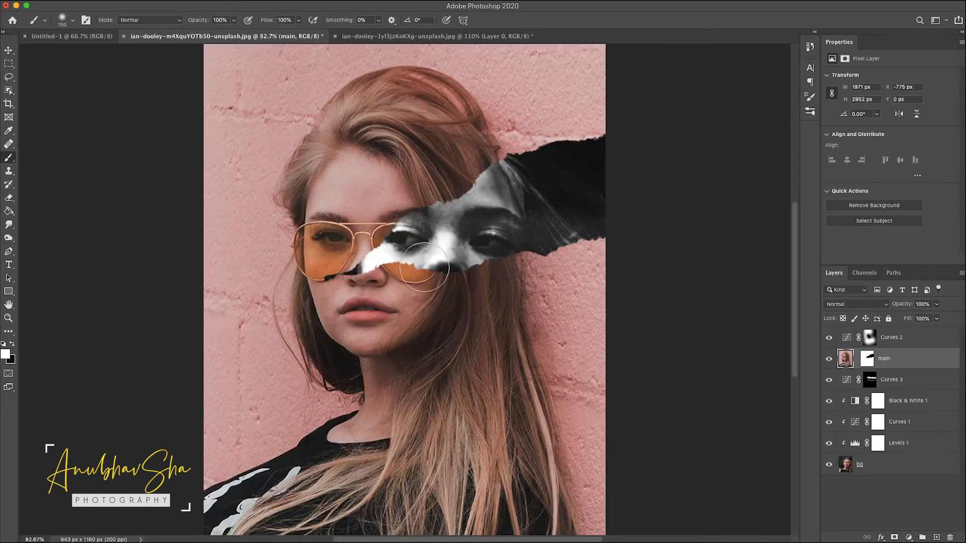
drag(510, 166, 543, 154)
drag(585, 239, 565, 222)
Step: Create a new layer beneath main and fill it with white
click(937, 537)
drag(881, 360, 881, 390)
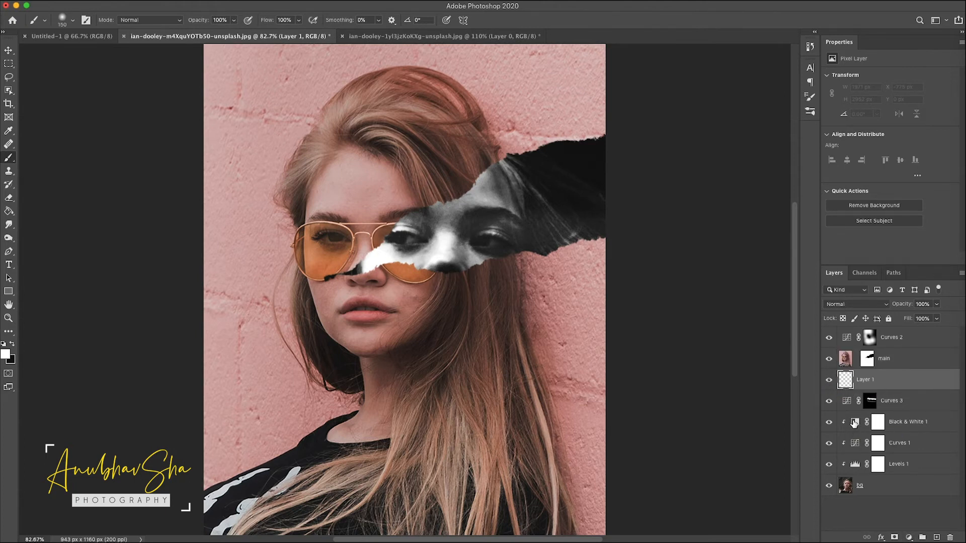
key(alt+BackSpace)
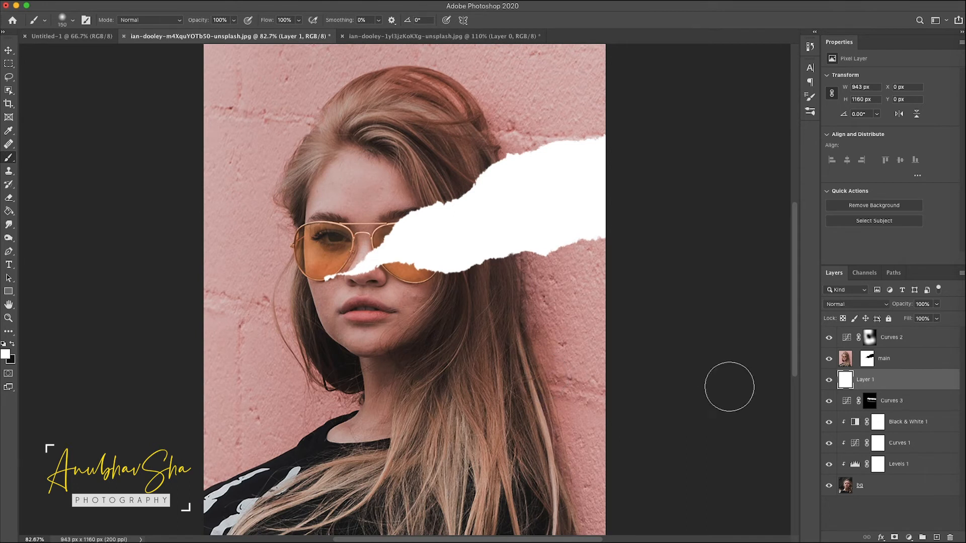
Step: Add a layer mask to the white layer and invert it to black
click(895, 538)
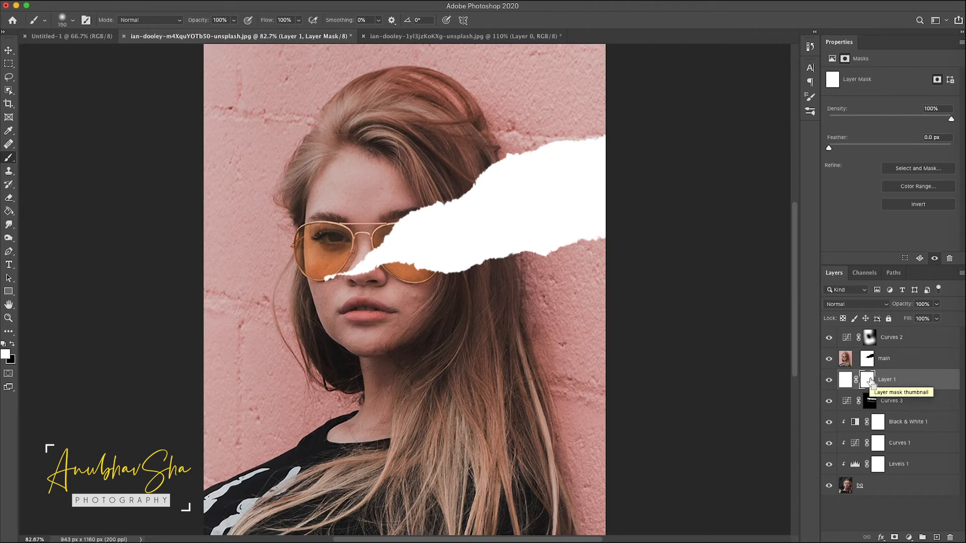
key(super+i)
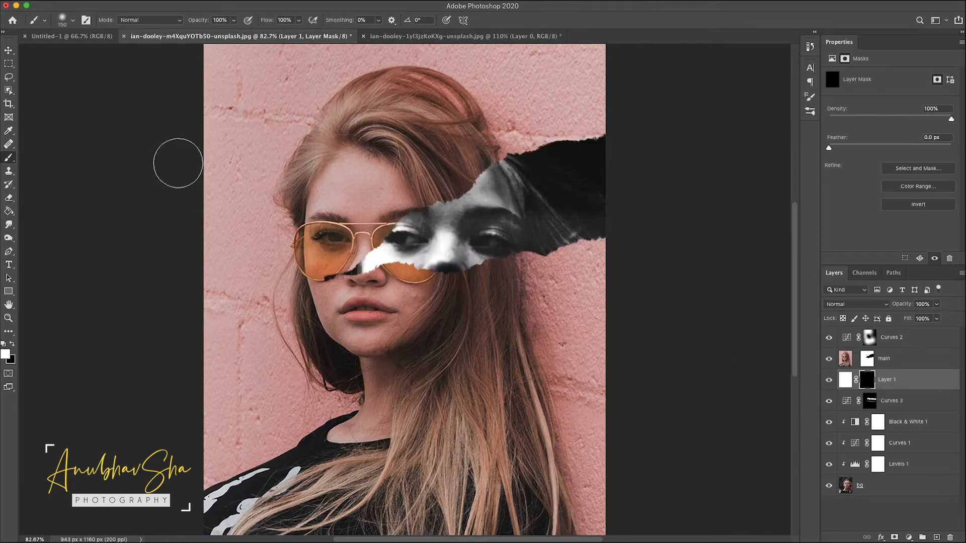
Step: Load the 05 torn-paper brush at 600 px, rotate it, and stamp a torn white edge along the hole's lower side
click(74, 22)
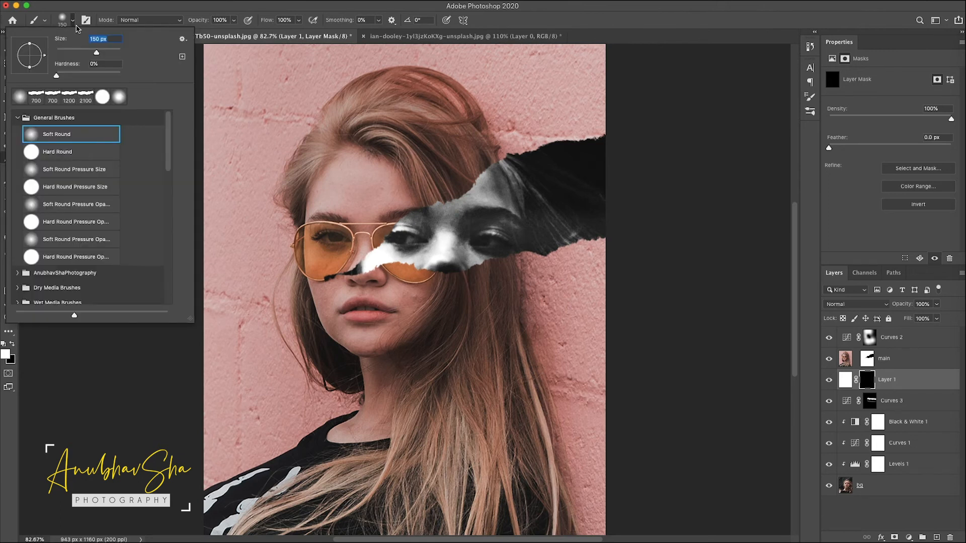
drag(168, 134, 177, 308)
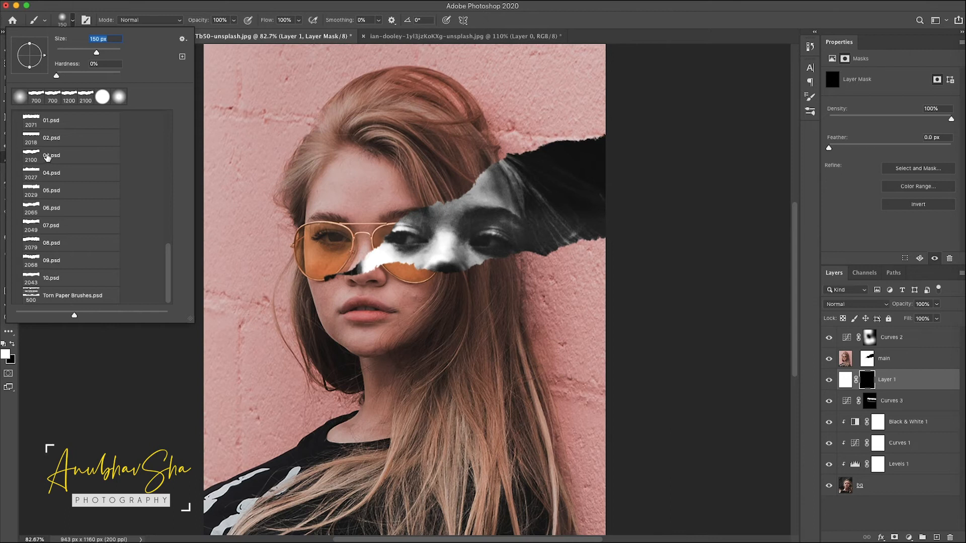
click(45, 192)
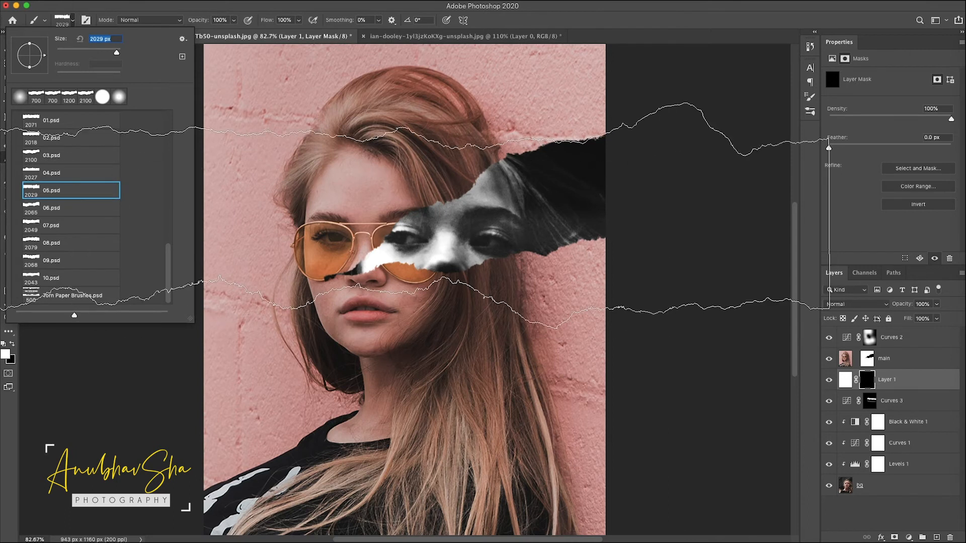
text(600)
key(Return)
key(F5)
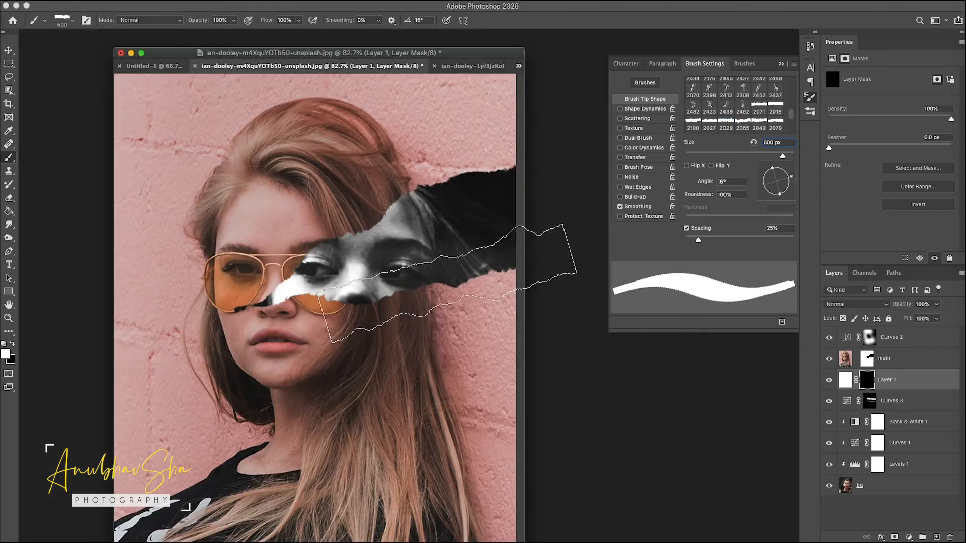
key(Left)
key(Left)
key(Left)
key(Left)
key(Left)
key(Left)
key(Left)
key(Left)
key(Left)
key(Left)
key(Left)
key(Left)
key(Left)
key(Left)
key(Left)
key(Left)
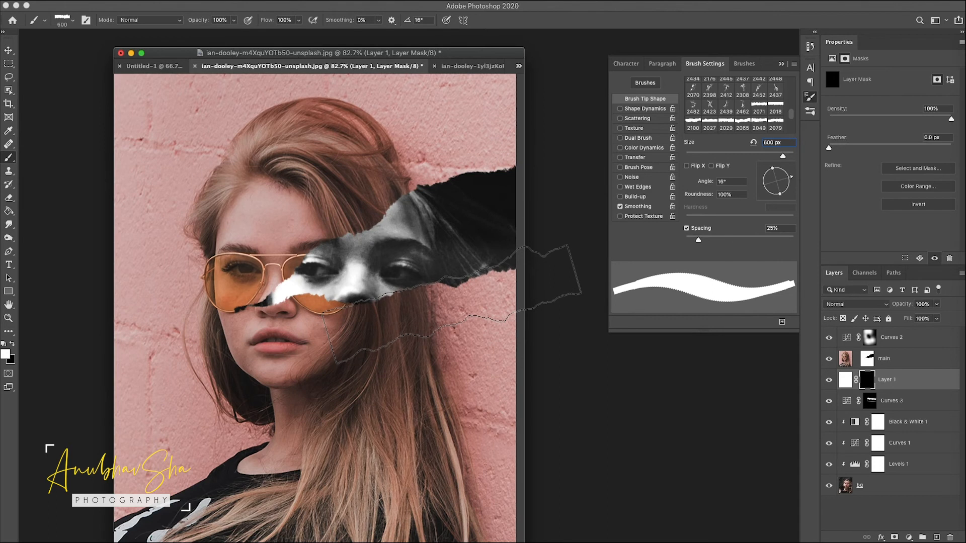
key([)
key(Right)
key(Right)
click(441, 303)
Step: Stamp more torn-paper edges along the hole's upper side with a smaller, re-angled brush of about 175–395 px
drag(784, 179, 754, 185)
key(Right)
key(Right)
key(Right)
key(Right)
key(Right)
key(Right)
key(Right)
key(Right)
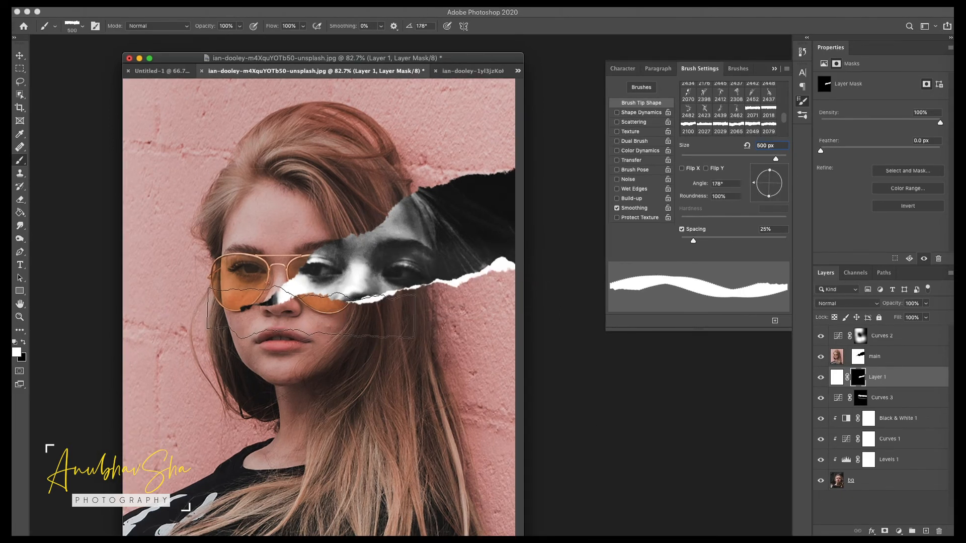
key(Right)
key(Right)
key(Right)
key(Right)
key(Right)
key(Right)
key(Right)
key(Right)
key(Right)
key(Right)
key(Right)
key(Right)
key(Right)
key([)
key([)
key([)
key([)
key([)
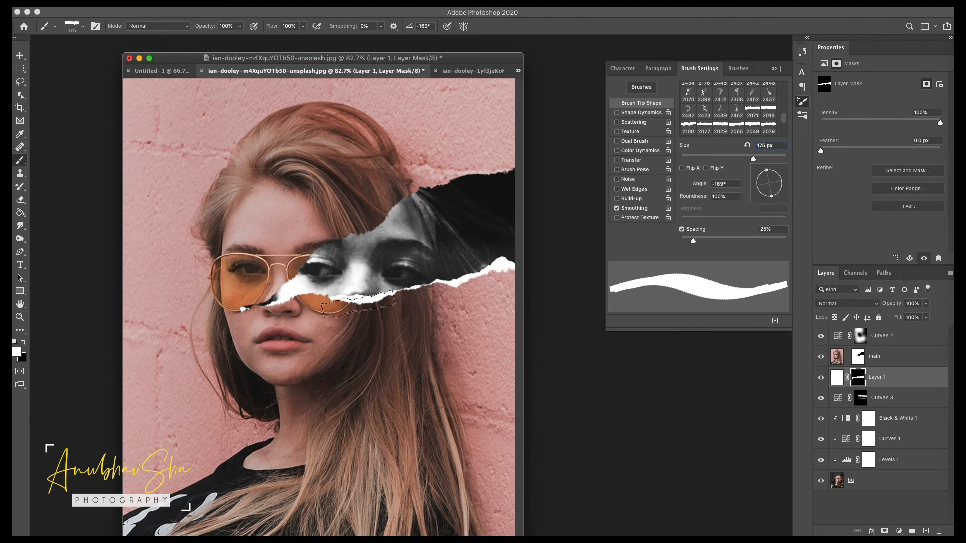
drag(772, 173, 782, 184)
key(Right)
key(Right)
key(Right)
key(Right)
key(Right)
key(Right)
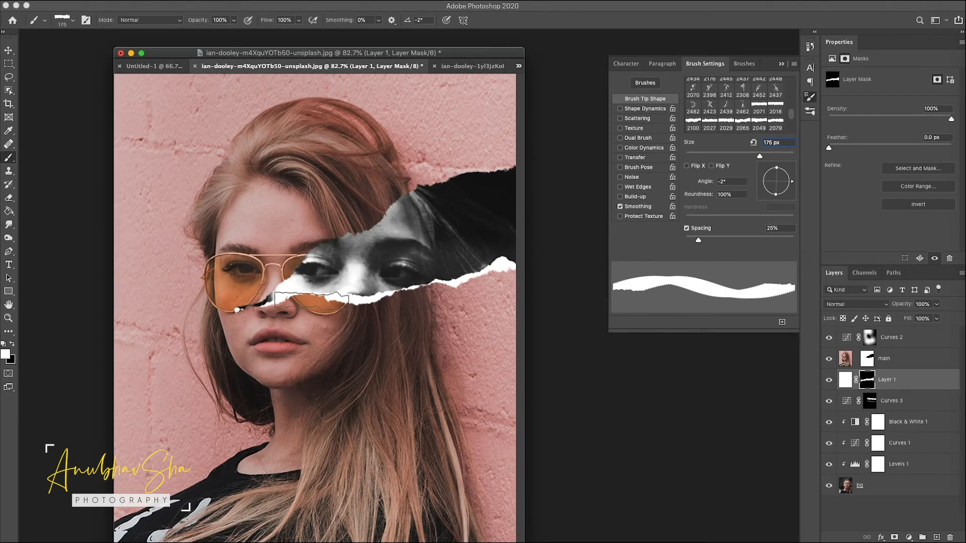
drag(792, 180, 785, 183)
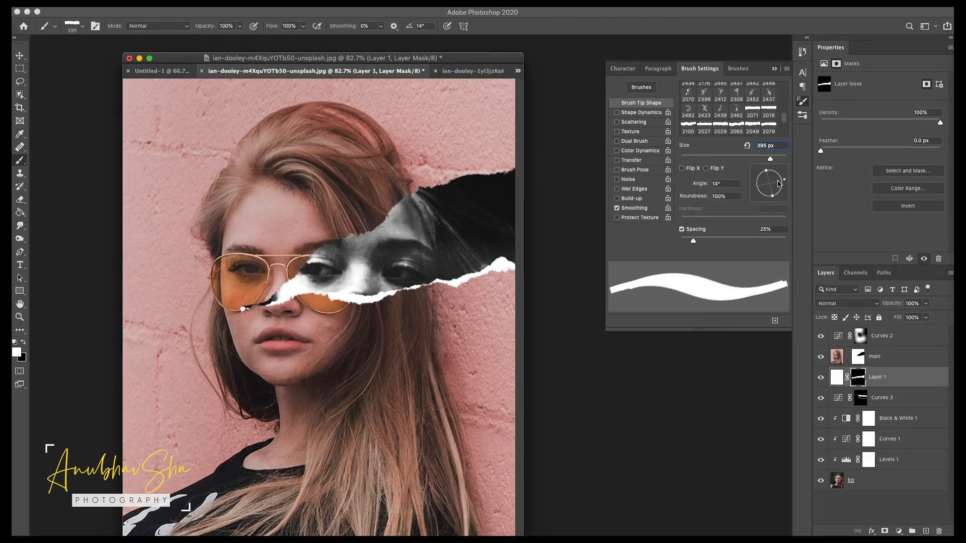
click(460, 184)
key(shift+Left)
click(367, 222)
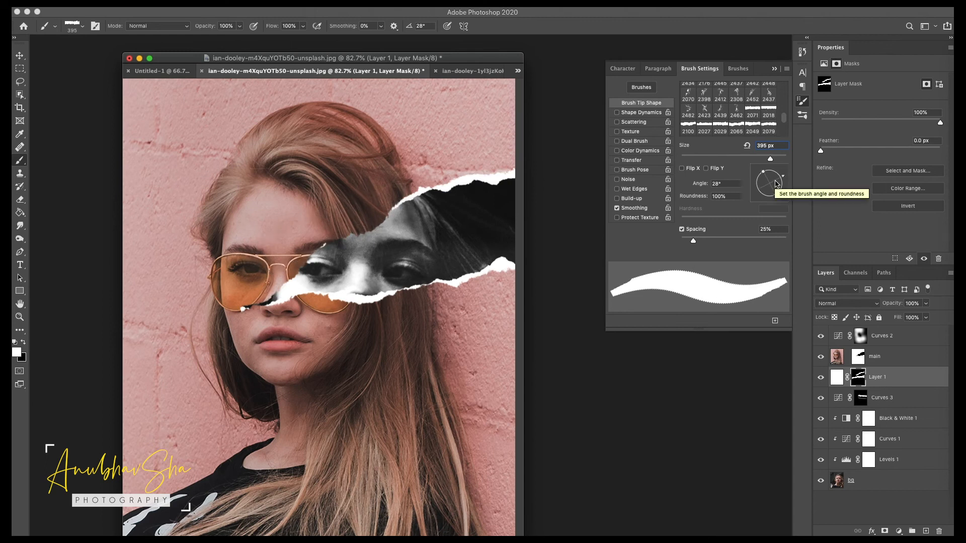
click(324, 253)
drag(777, 181, 776, 178)
click(304, 266)
Step: Switch to a small black hard round brush and touch up the white layer's mask near the torn edge
click(24, 342)
key(bracketleft)
key(bracketleft)
key(bracketleft)
key(bracketleft)
key(bracketleft)
key(bracketleft)
key(bracketleft)
click(755, 189)
click(346, 255)
click(330, 271)
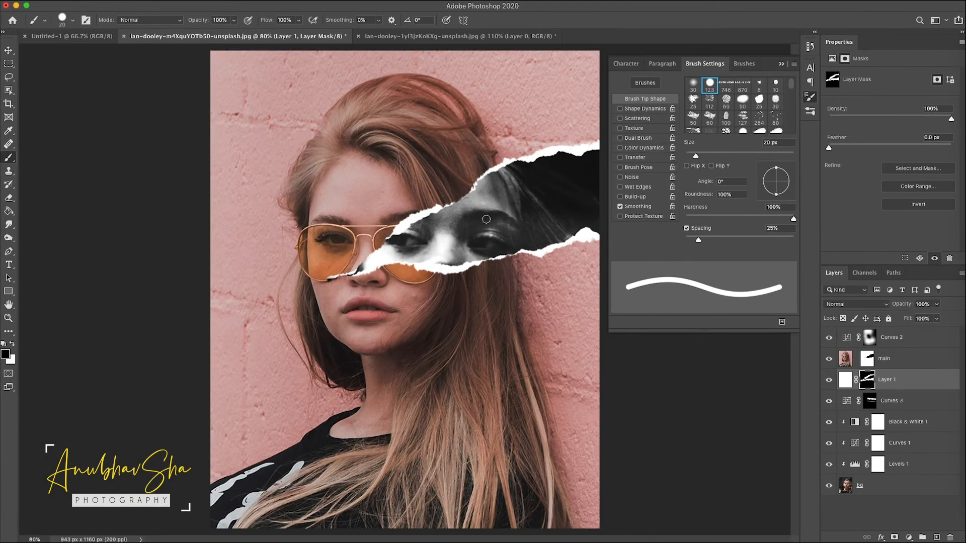
click(810, 95)
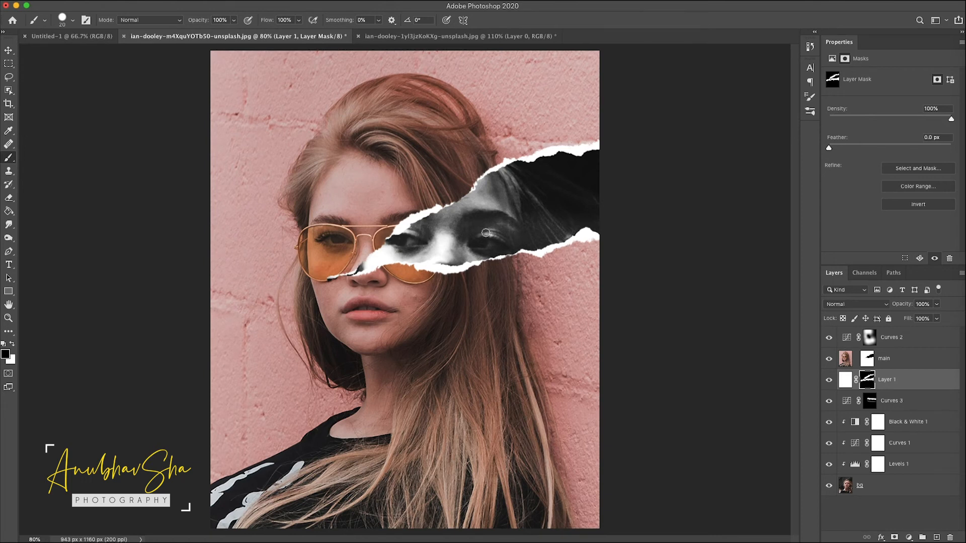
Step: Add a Drop Shadow to the main layer with 59% opacity, 5 px distance and a minimal size
click(897, 366)
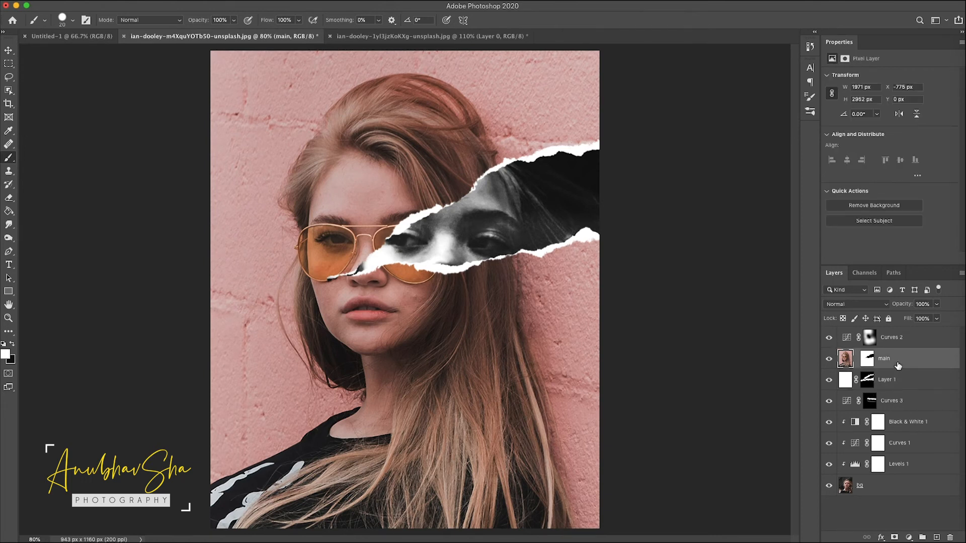
right_click(944, 363)
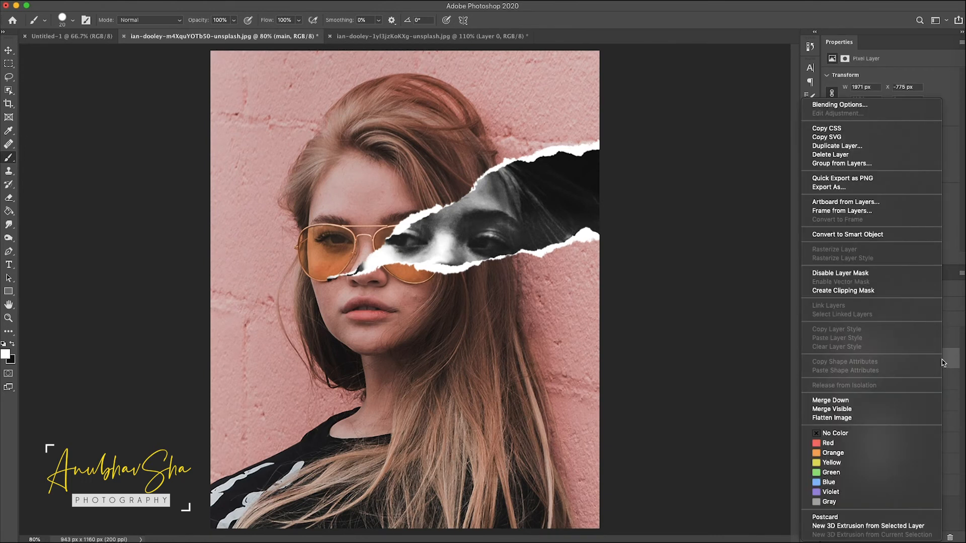
click(838, 106)
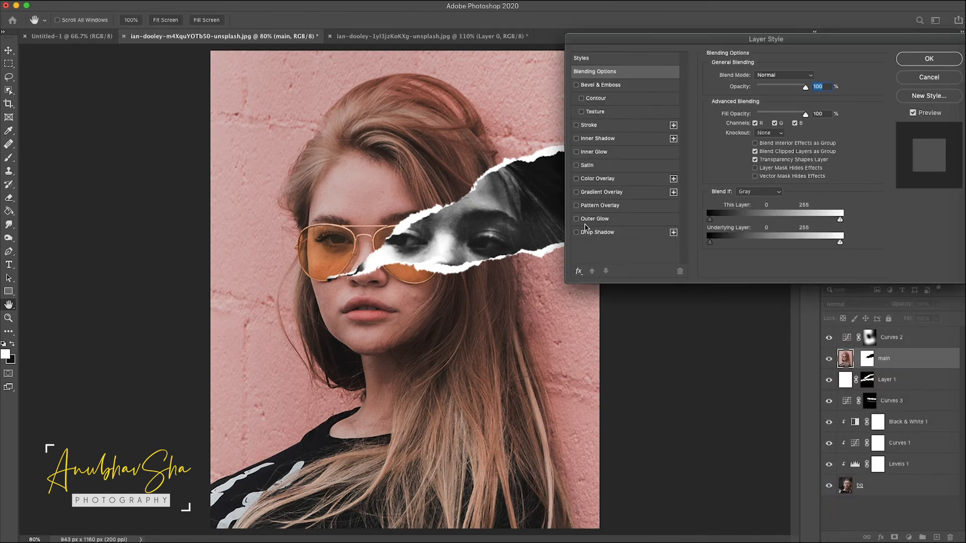
click(592, 233)
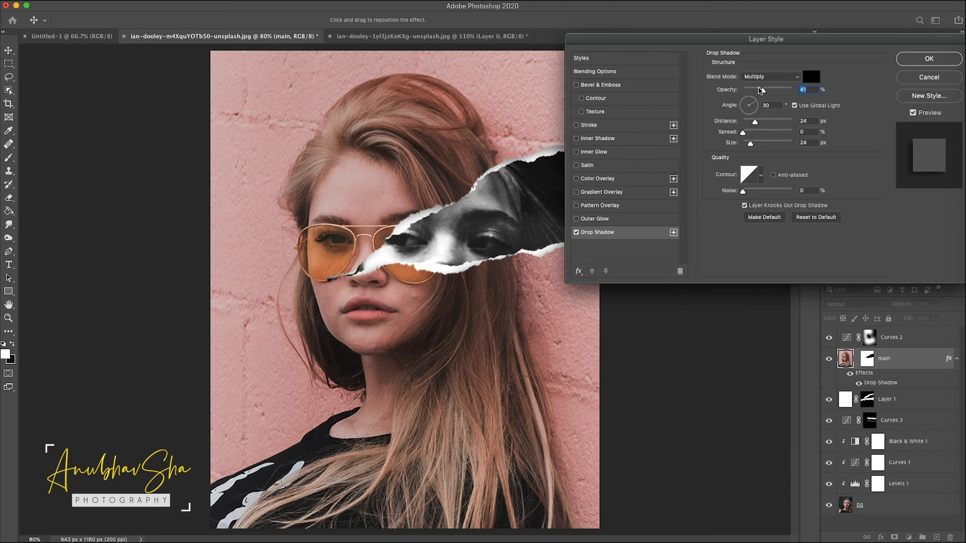
drag(763, 93, 772, 94)
click(807, 122)
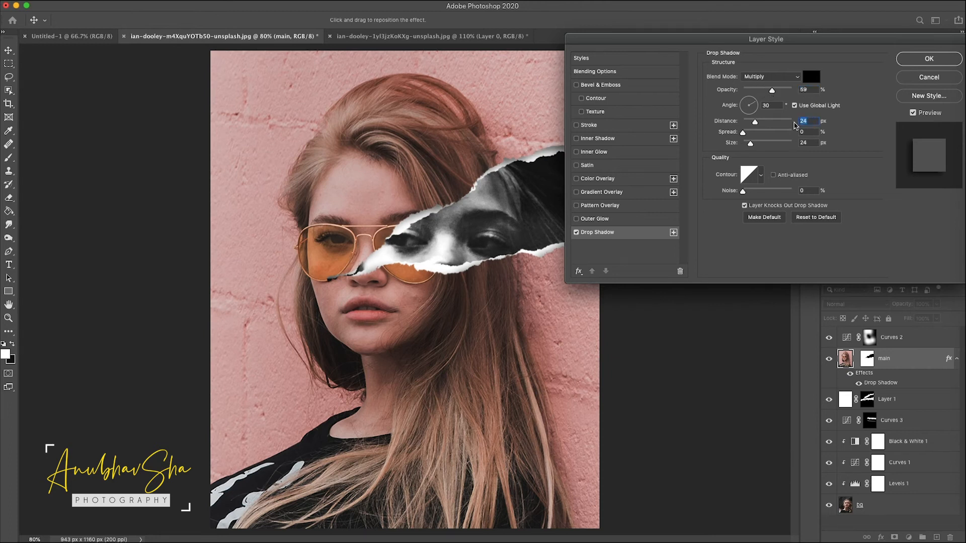
text(5)
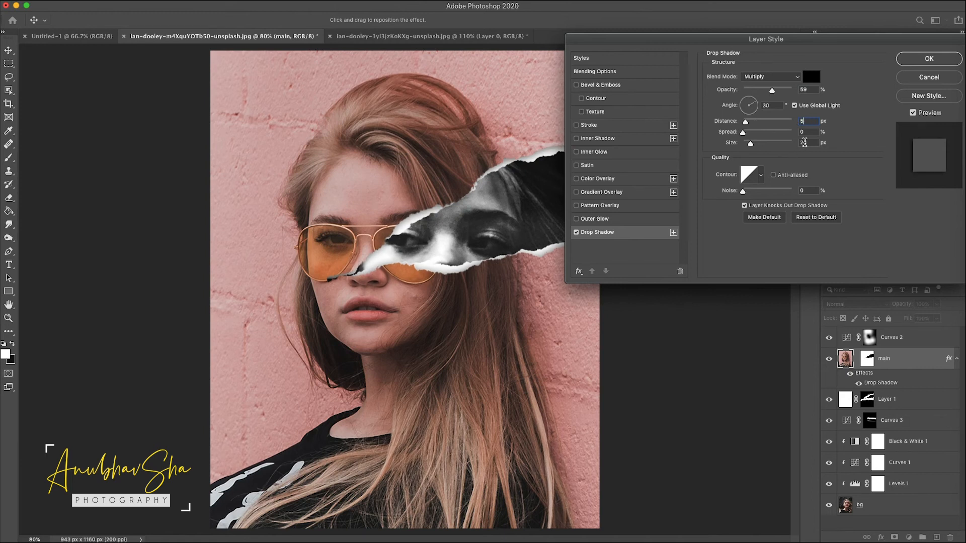
drag(814, 144, 753, 141)
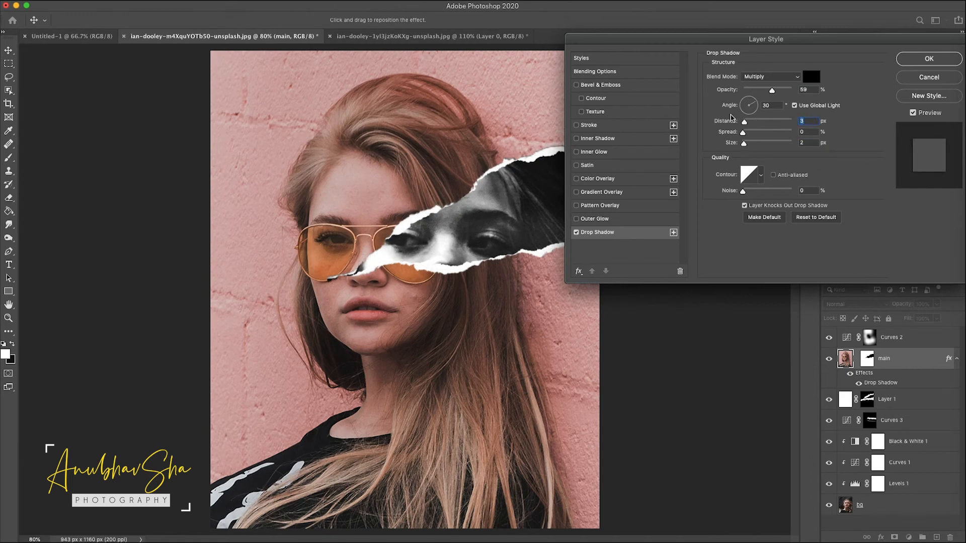
key(Return)
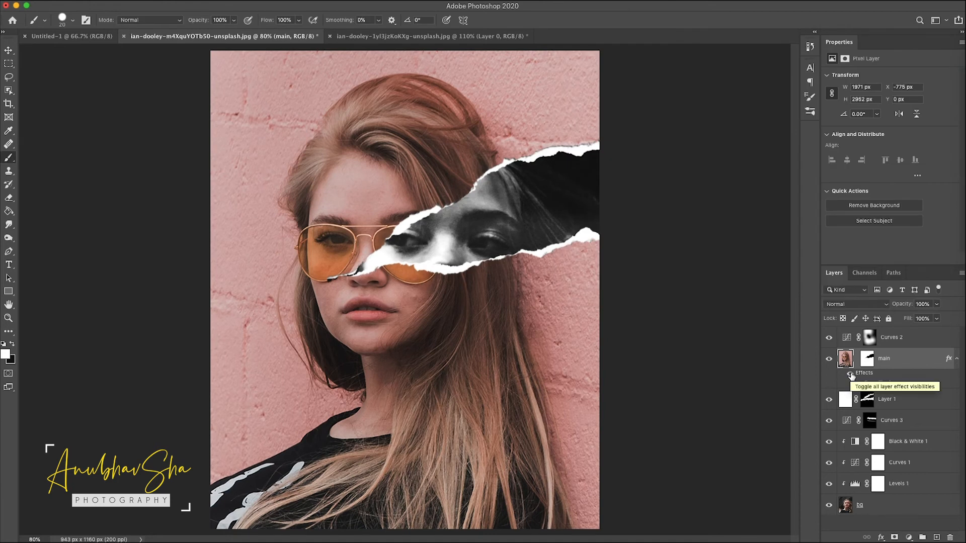
Step: Zoom in on the torn edge and toggle the main layer's effects on and off to compare
key(super+plus)
key(super+plus)
drag(760, 201, 550, 325)
key(super+minus)
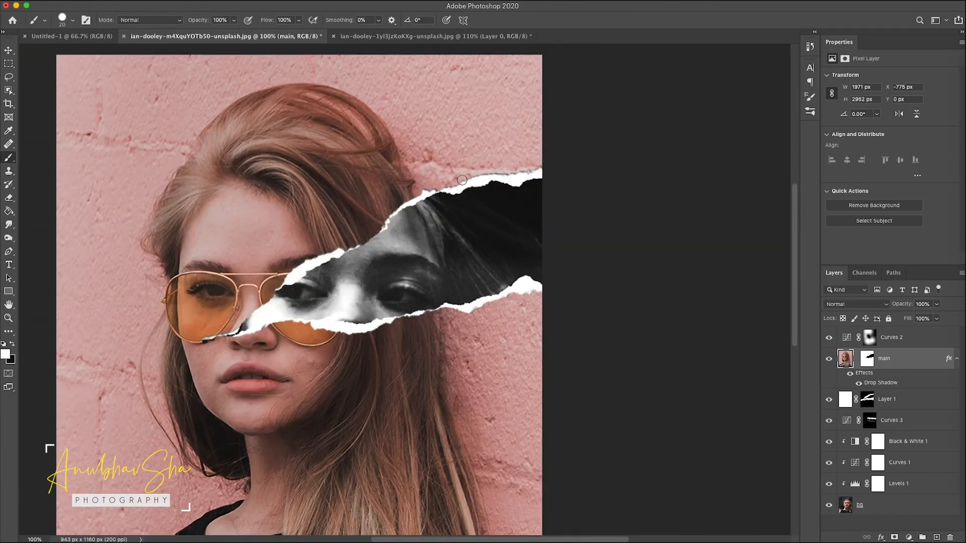
click(851, 374)
click(850, 374)
click(850, 375)
click(851, 375)
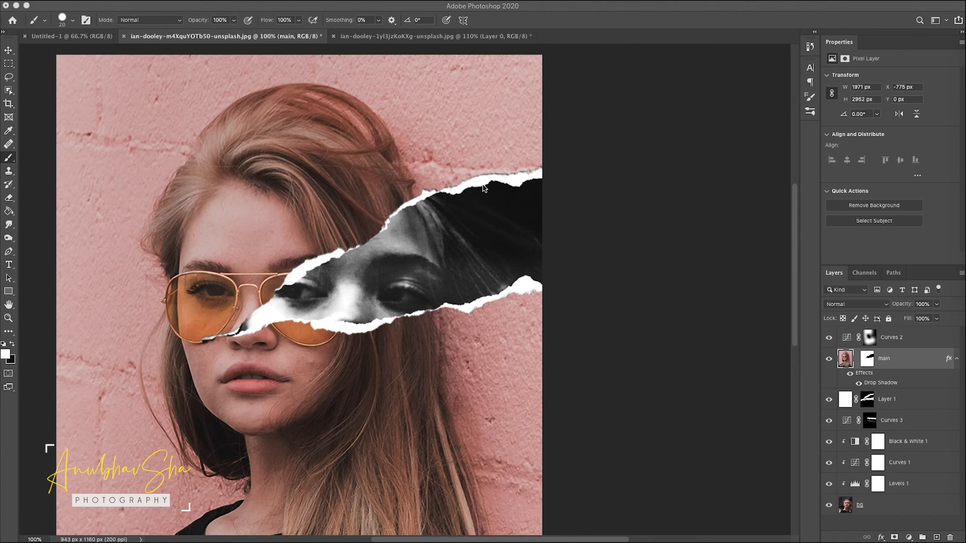
Step: Add the same Drop Shadow to the white torn-paper layer
click(845, 399)
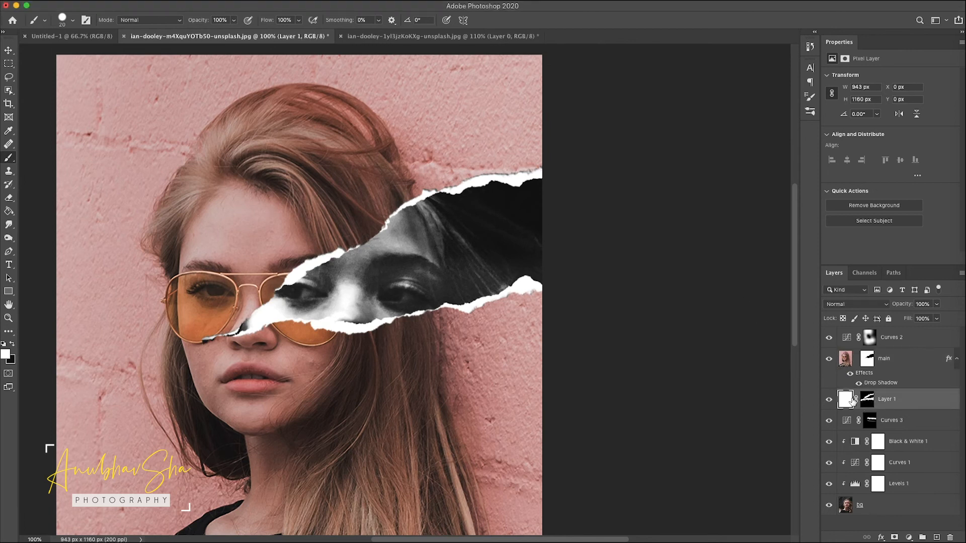
click(829, 400)
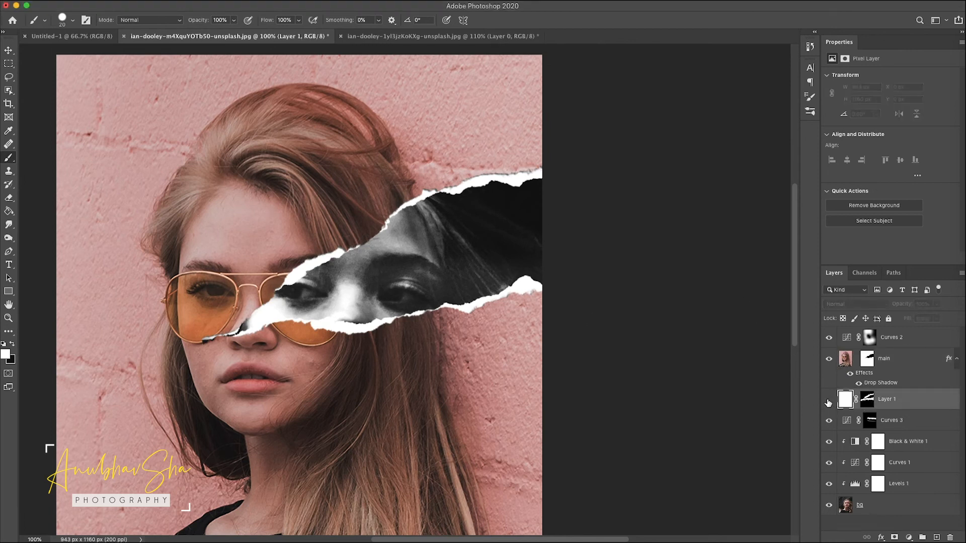
click(828, 400)
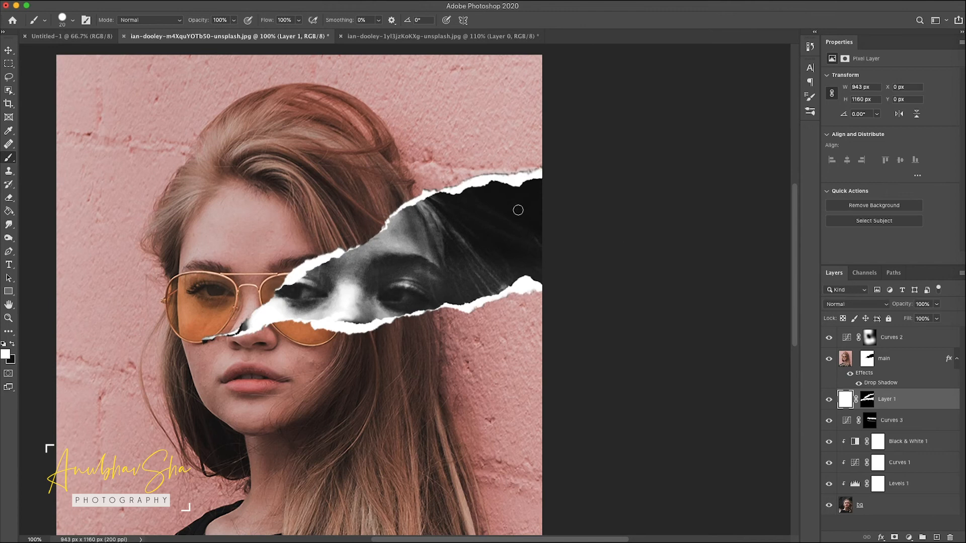
right_click(933, 404)
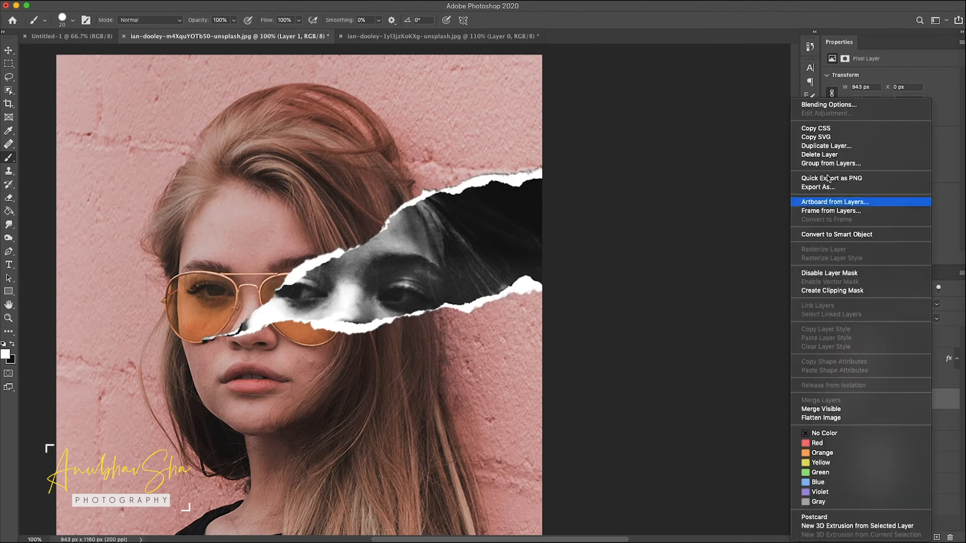
click(819, 108)
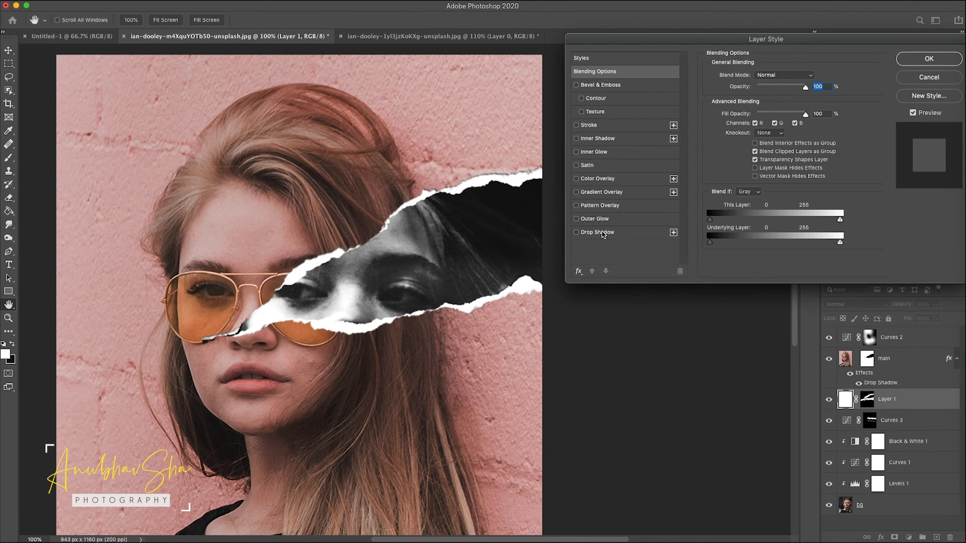
click(601, 233)
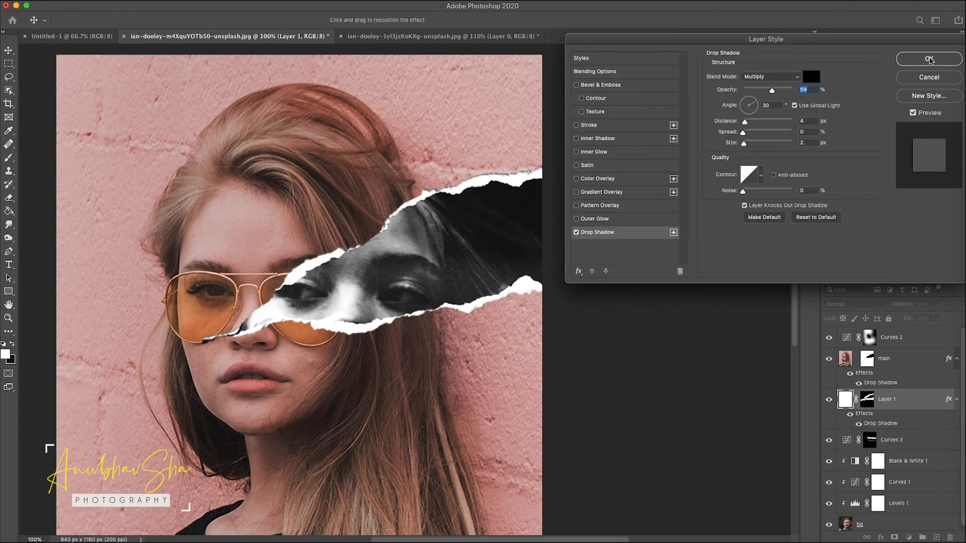
click(929, 59)
Step: Add a Vibrance adjustment at the top of the stack with vibrance +38 and saturation +13
click(869, 337)
key(b)
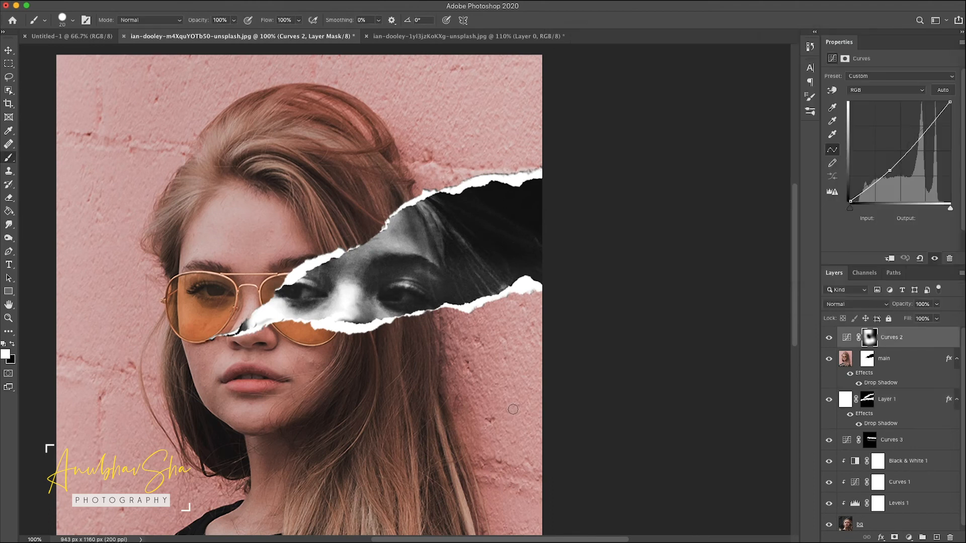
key(super+minus)
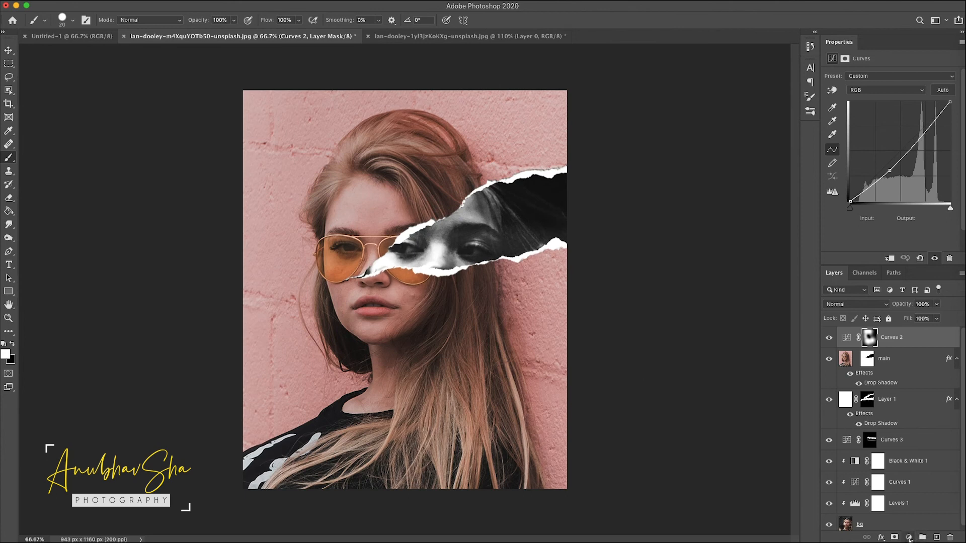
click(909, 537)
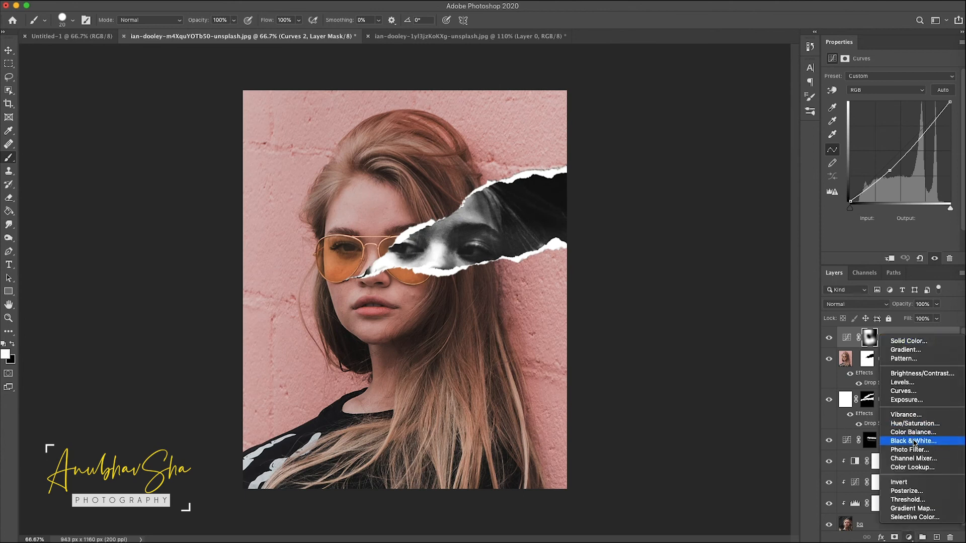
click(905, 414)
drag(892, 88, 911, 89)
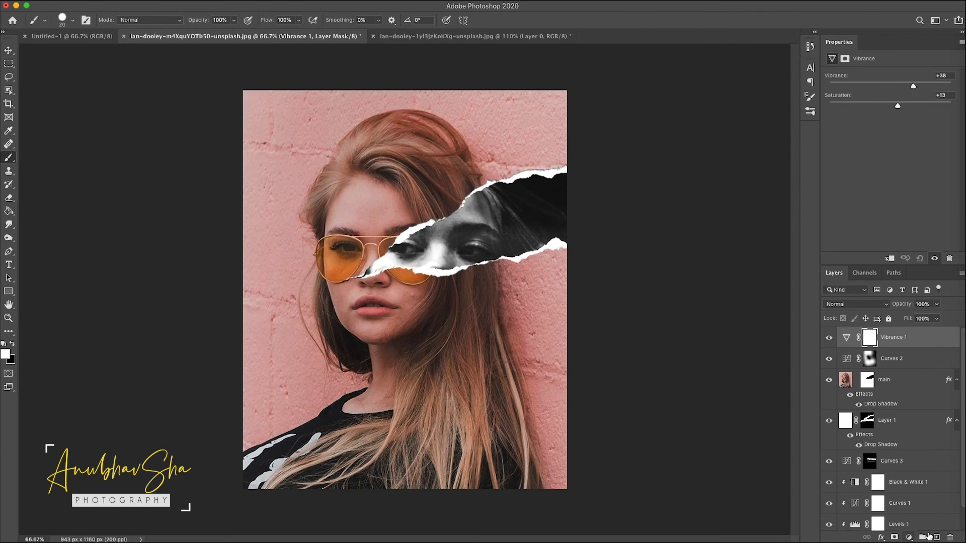
Step: Add a Curves adjustment at the top of the stack, lowering the midtones slightly and lifting the black point to output 28
click(908, 538)
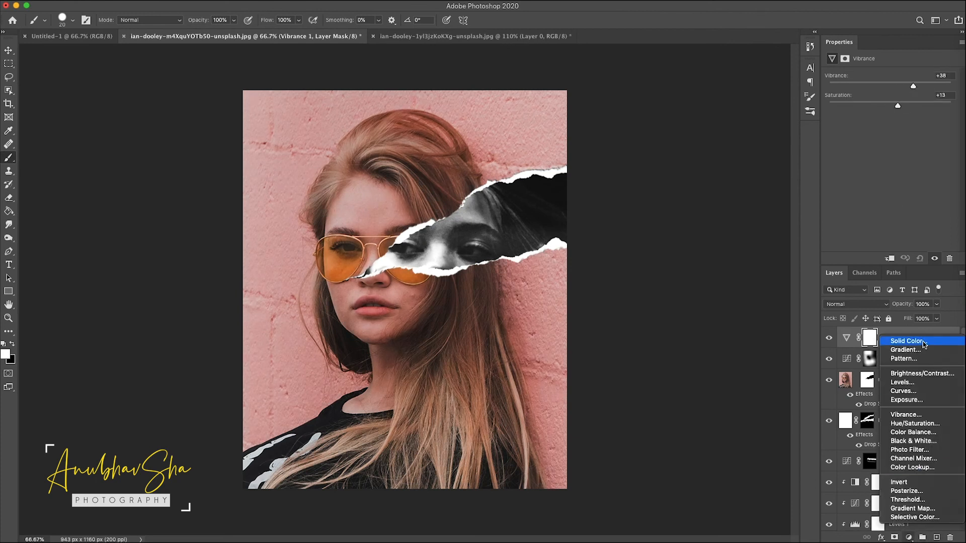
click(903, 391)
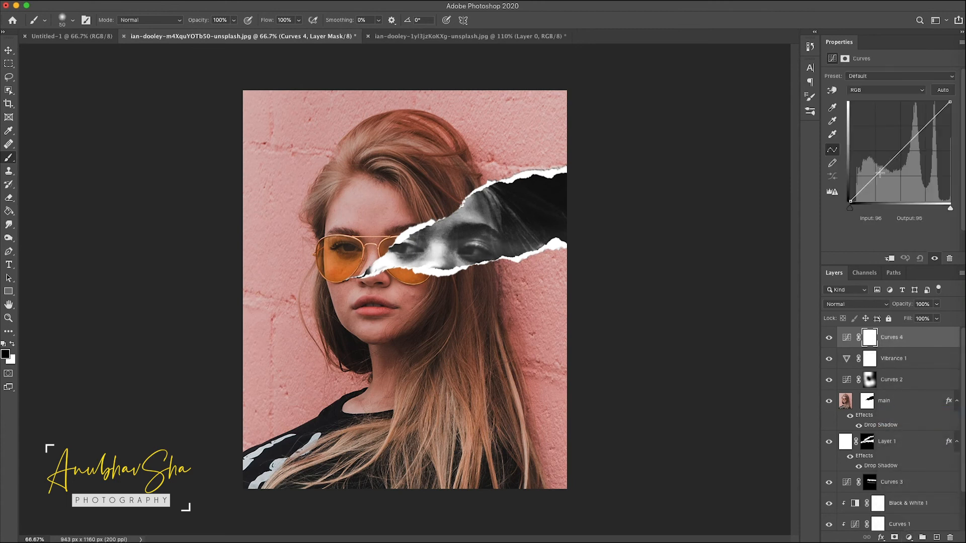
drag(900, 152, 900, 155)
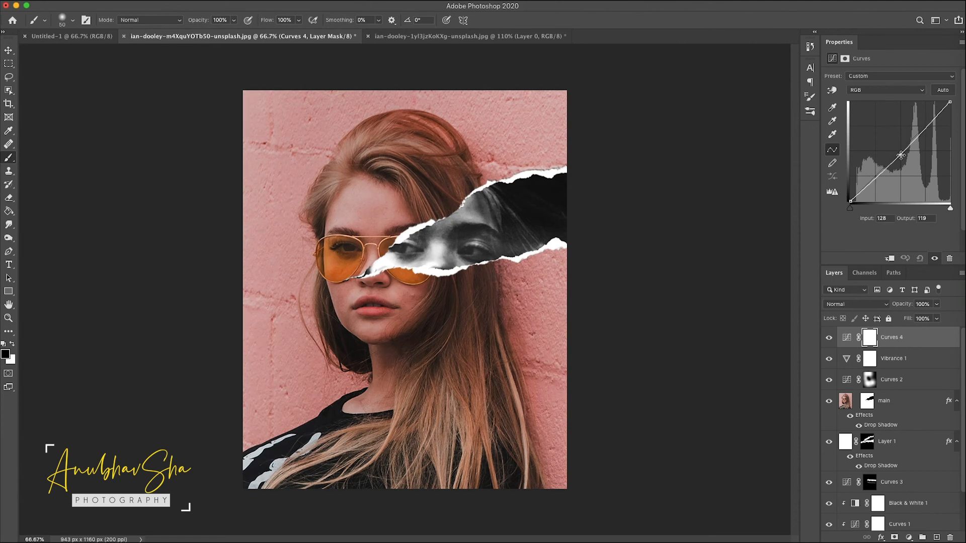
click(872, 183)
drag(850, 200, 850, 190)
Step: Toggle the visibility of the bottom main copy layer repeatedly to compare the edited result with the original photo
scroll(875, 407, down, 3)
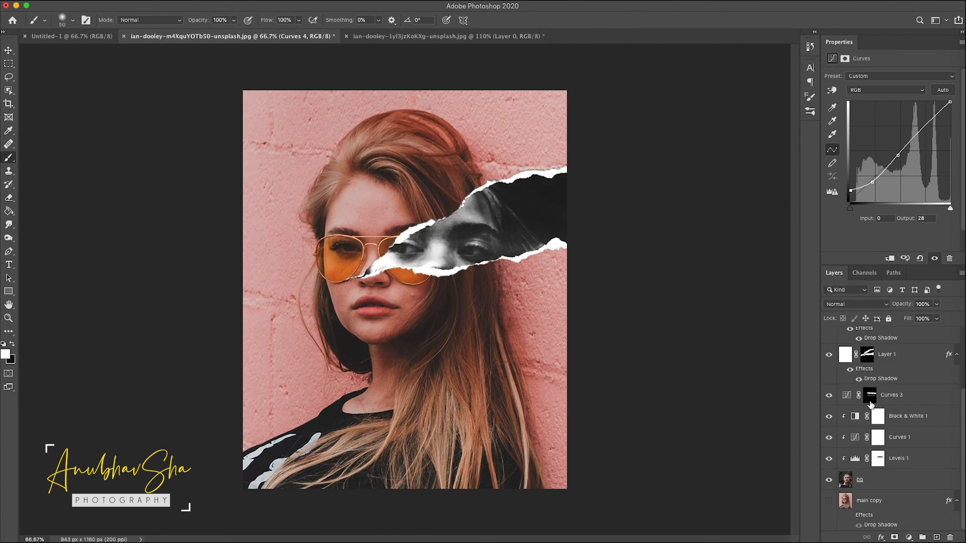
alt+click(830, 502)
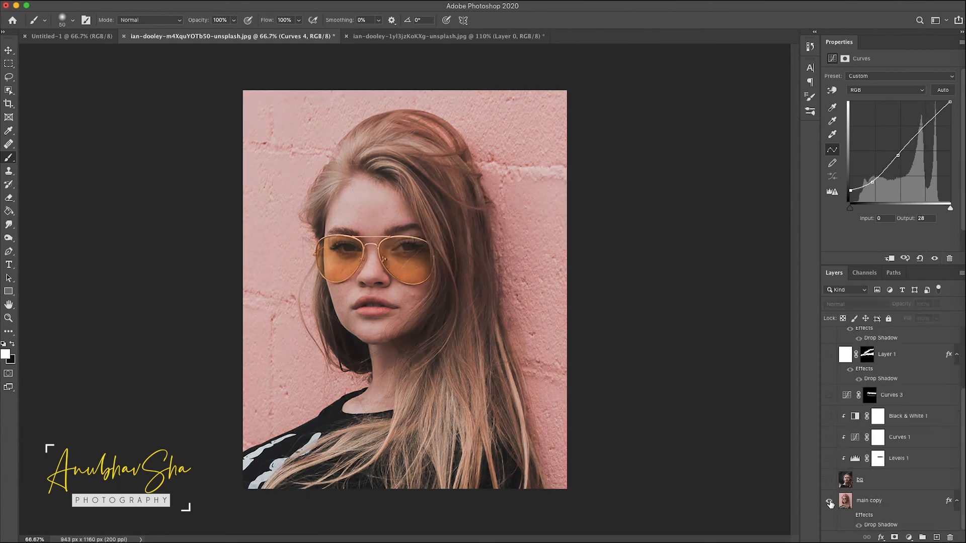
alt+click(829, 502)
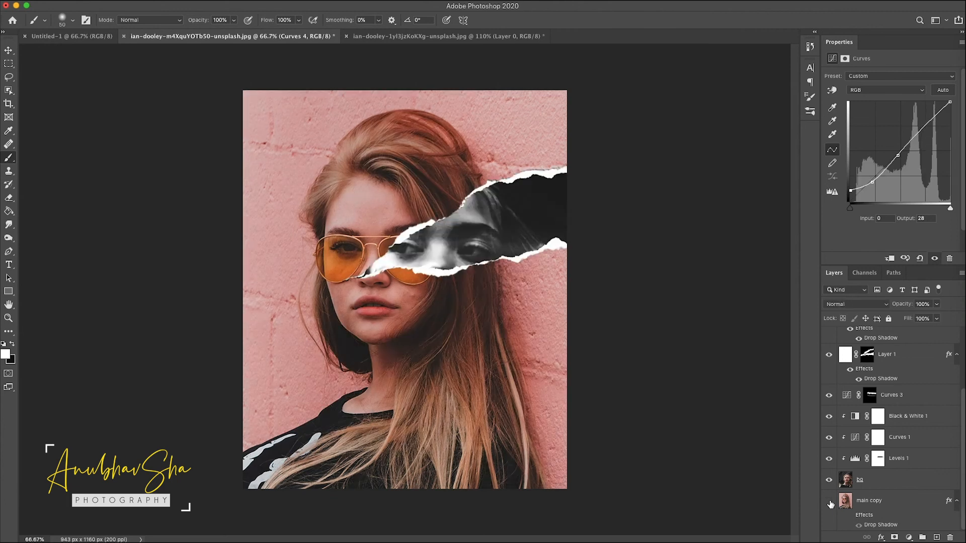
alt+click(829, 502)
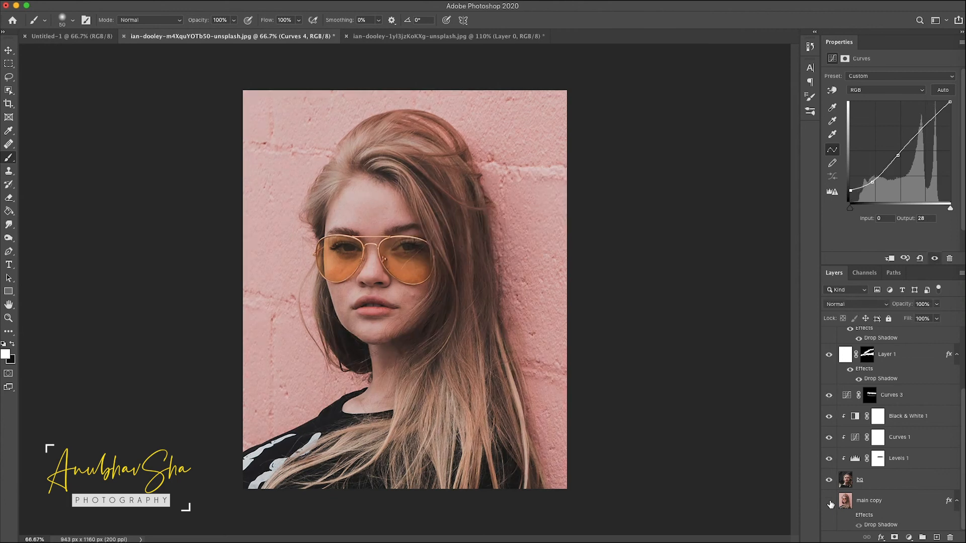
alt+click(829, 502)
alt+click(829, 502)
alt+click(829, 502)
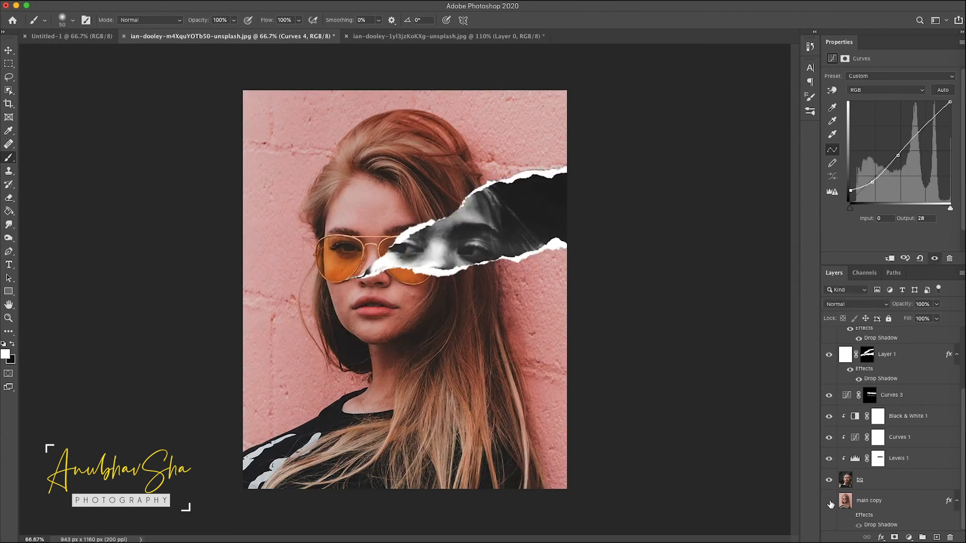
click(829, 502)
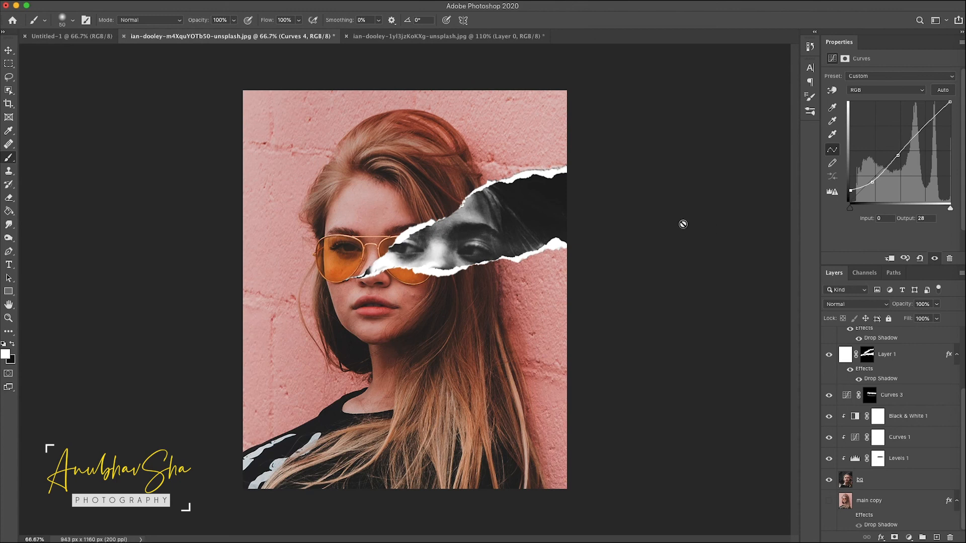